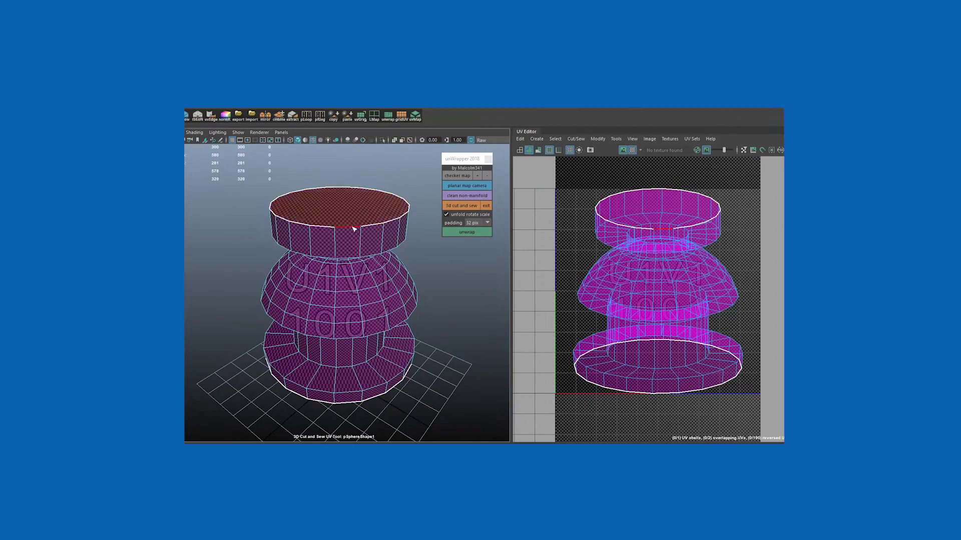
Step: Cut a UV seam around the edge loop where the neck meets the top of the dome, and unwrap the mesh
scroll(342, 231, up, 5)
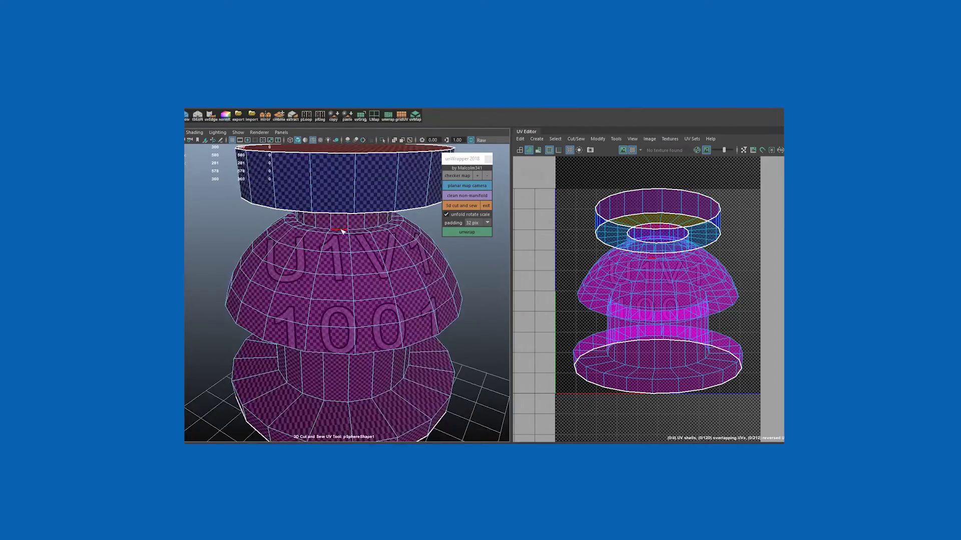
double_click(342, 231)
click(467, 232)
click(467, 232)
click(467, 233)
alt+drag(364, 238, 366, 267)
click(467, 232)
click(467, 232)
click(467, 232)
scroll(345, 221, down, 5)
click(467, 232)
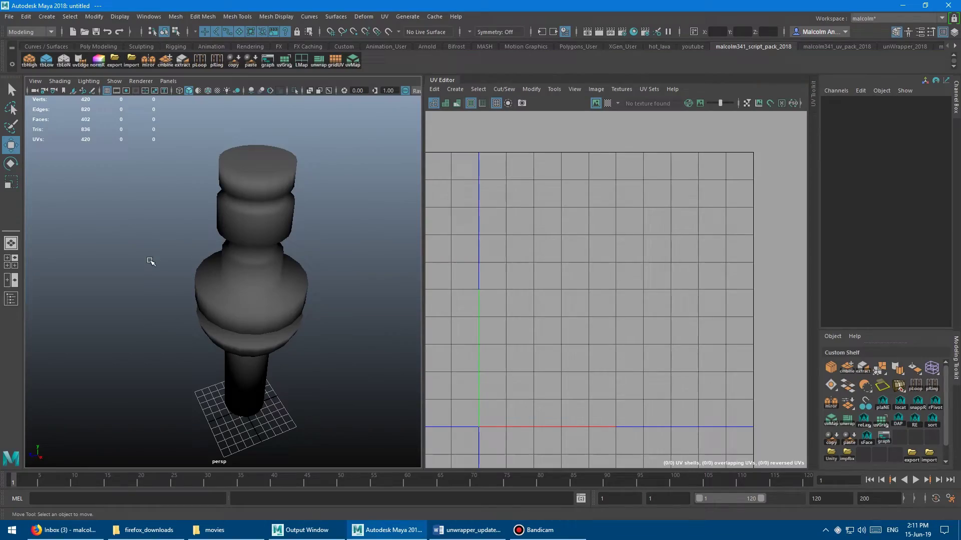
Step: Select the column mesh and open the unWrapper tool
alt+drag(150, 261, 181, 209)
click(243, 201)
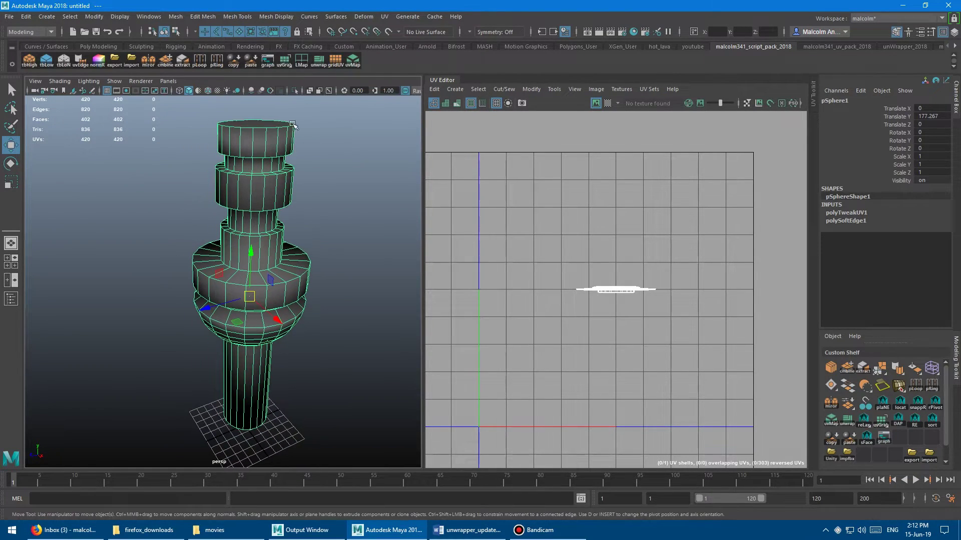
click(318, 64)
mouse_move(373, 112)
mouse_down()
mouse_move(351, 109)
mouse_move(370, 108)
mouse_up()
Step: Display the checker map on the column mesh and apply a planar map from the camera
alt+drag(278, 125, 274, 150)
click(359, 129)
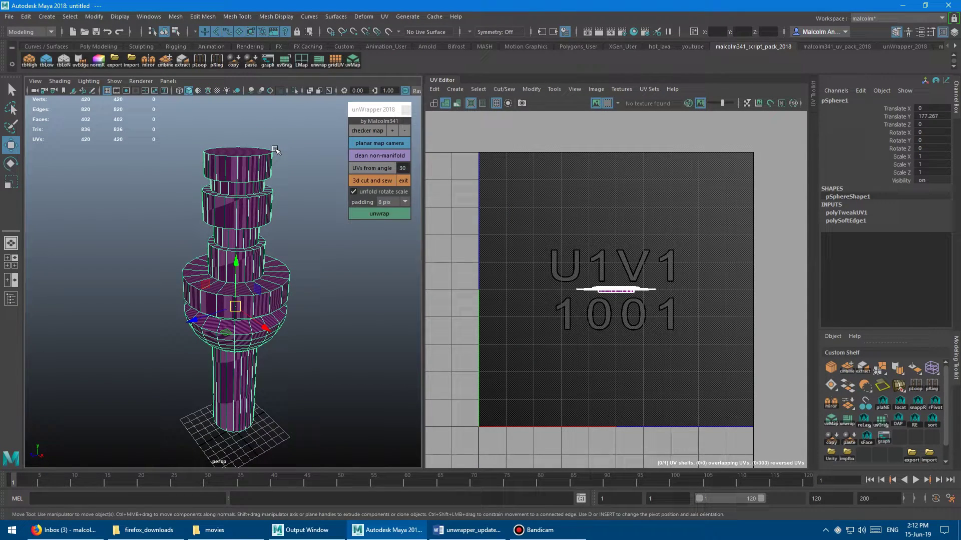
click(366, 142)
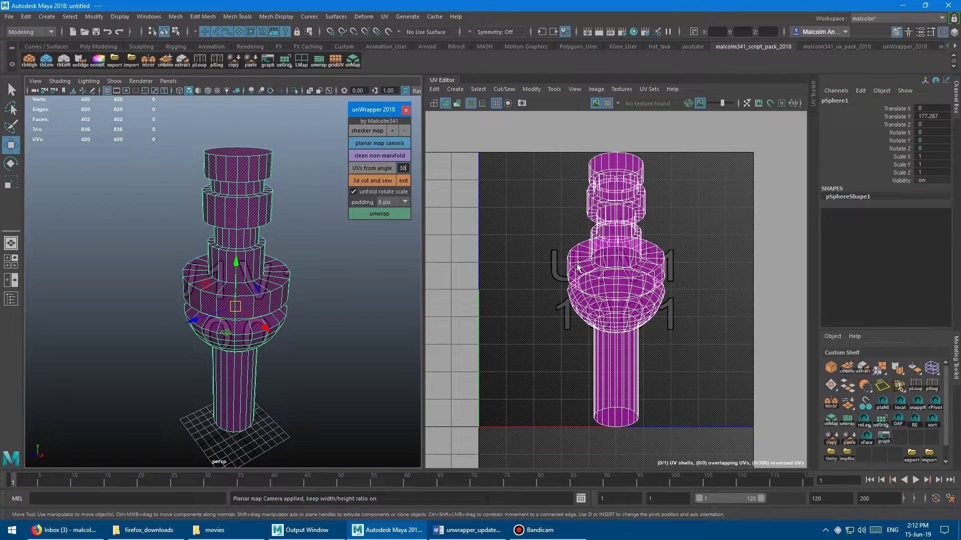
mouse_move(593, 260)
alt+middle_down()
mouse_move(575, 258)
mouse_move(598, 248)
alt+middle_up()
alt+right_drag(230, 258, 250, 252)
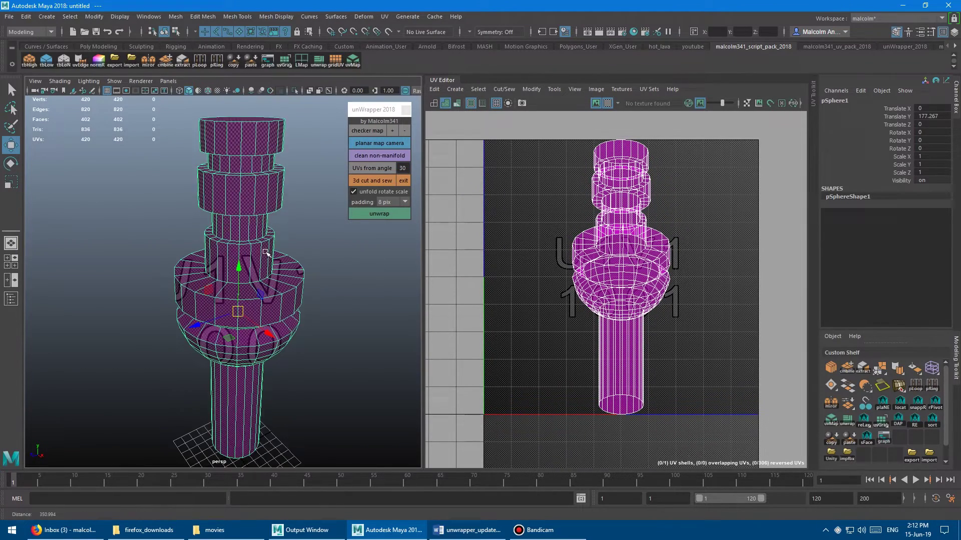
alt+drag(250, 251, 252, 256)
alt+right_drag(251, 256, 237, 234)
alt+drag(238, 234, 252, 222)
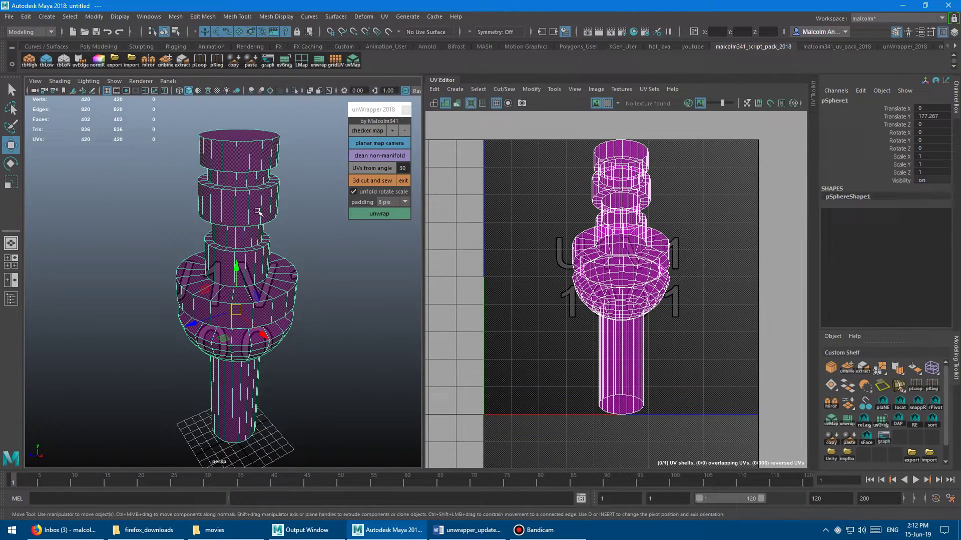
Step: Coarsen the checker map on the column mesh to 64
click(404, 130)
click(404, 130)
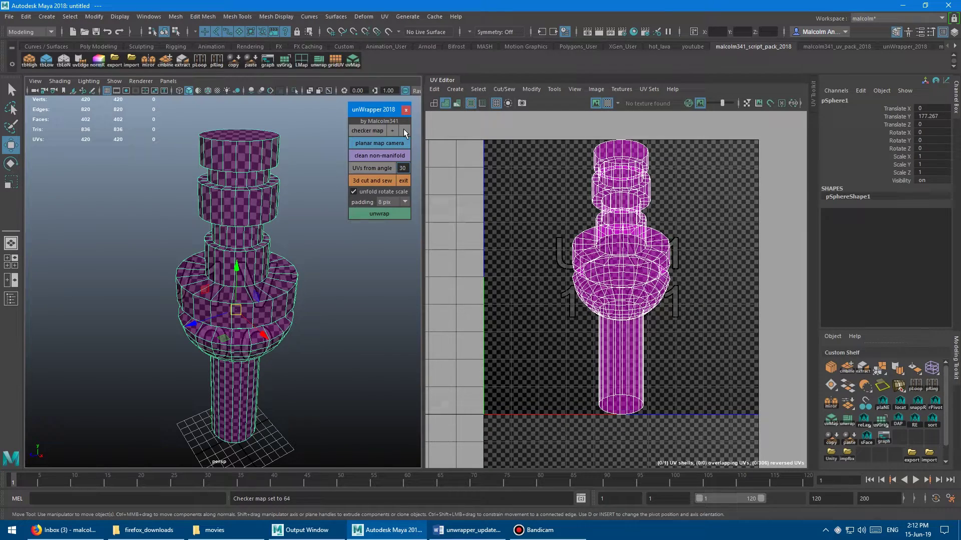
alt+drag(266, 158, 280, 159)
click(404, 132)
click(393, 130)
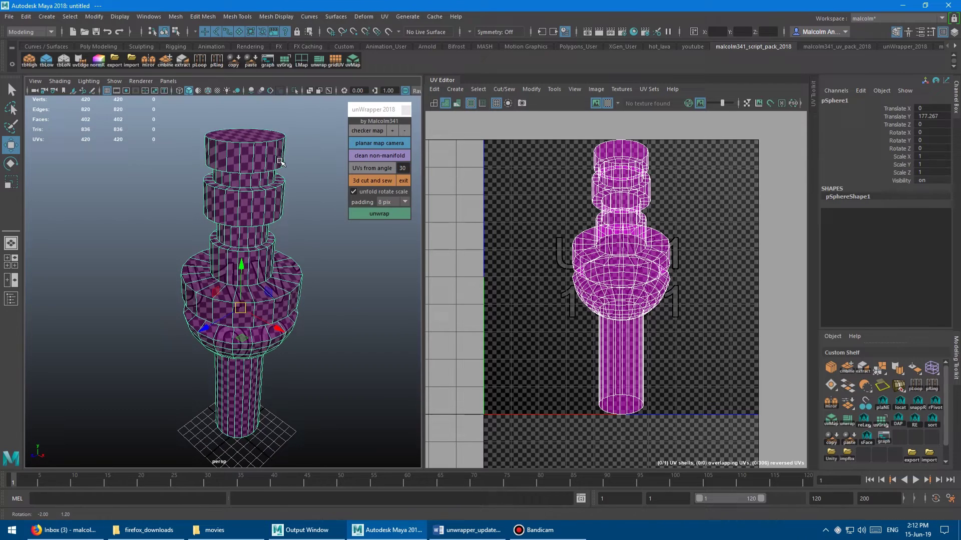
alt+drag(202, 188, 227, 188)
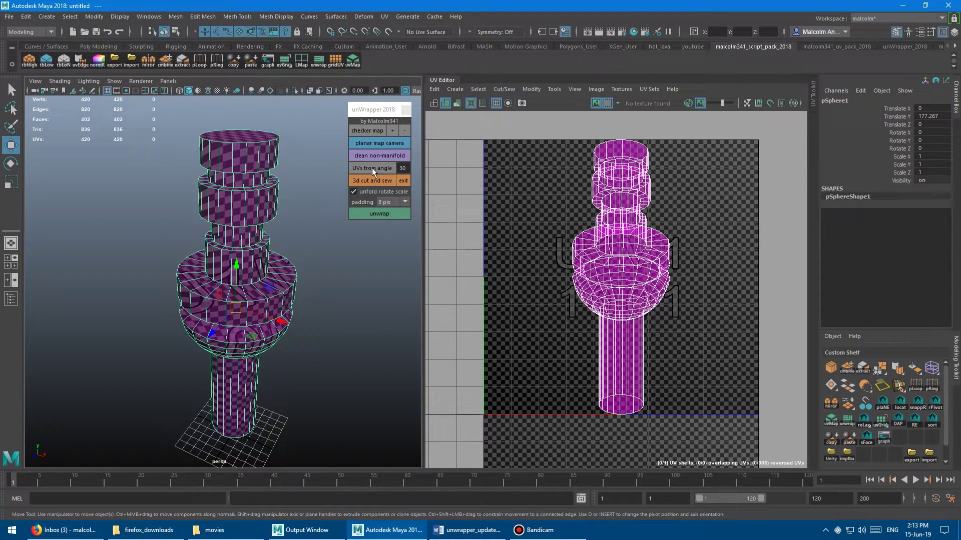
alt+drag(222, 190, 245, 186)
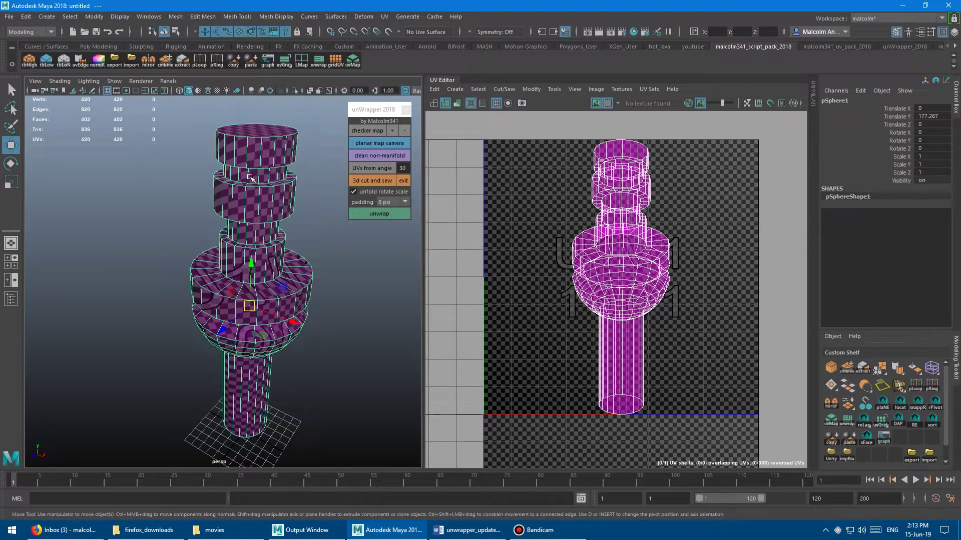
alt+drag(155, 287, 227, 262)
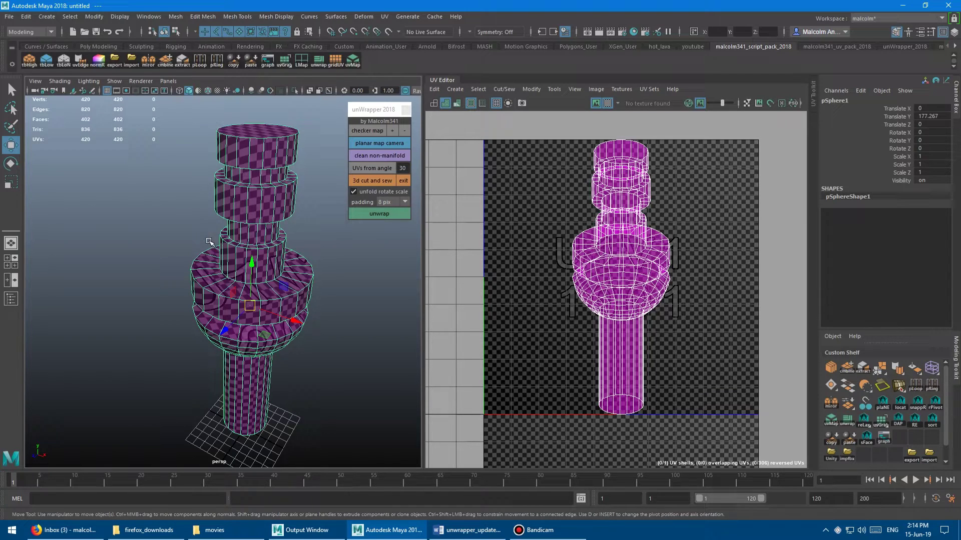
alt+drag(96, 240, 160, 251)
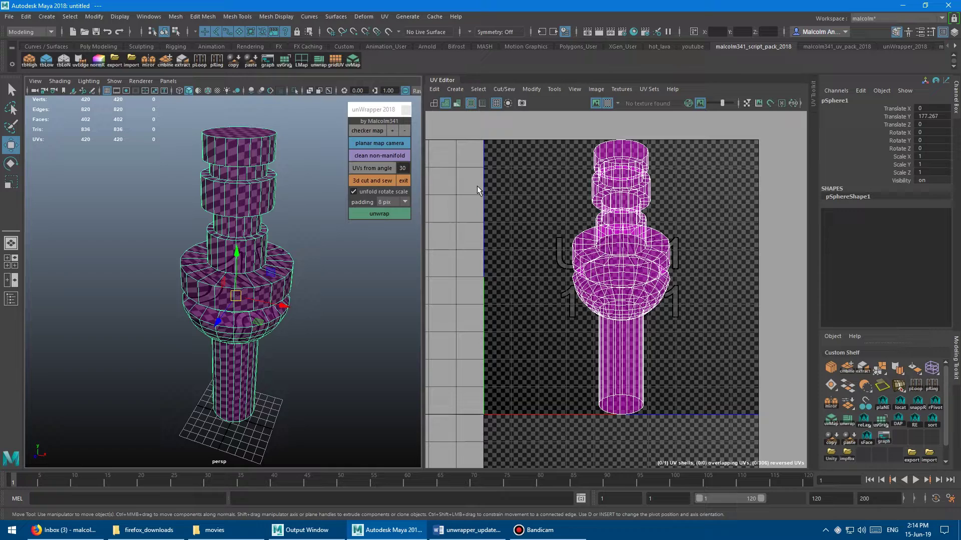
mouse_move(205, 193)
alt+mouse_down()
mouse_move(234, 195)
mouse_move(201, 186)
mouse_move(219, 186)
alt+mouse_up()
scroll(242, 195, up, 1)
alt+middle_drag(218, 185, 224, 189)
mouse_move(224, 189)
alt+right_down()
mouse_move(238, 186)
mouse_move(222, 190)
alt+right_up()
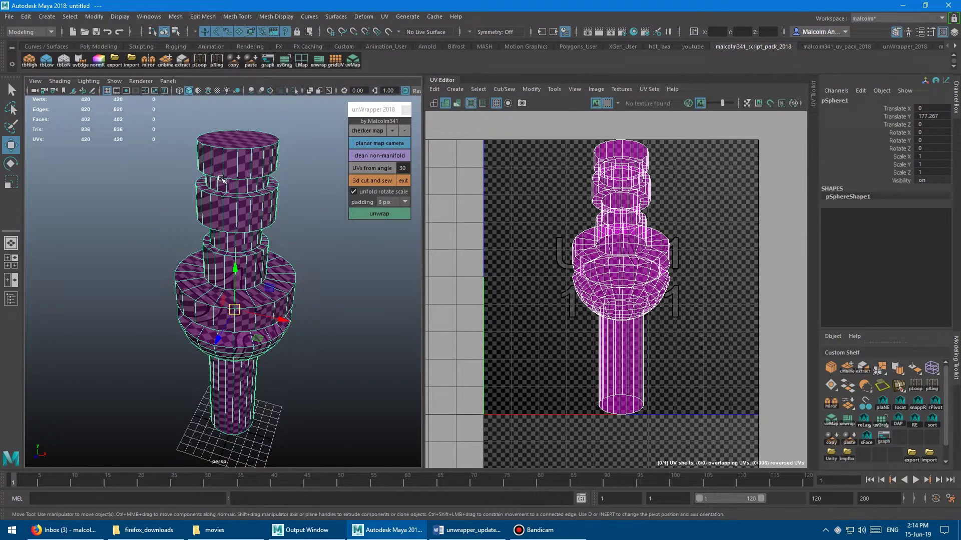
mouse_move(177, 238)
alt+mouse_down()
mouse_move(189, 237)
mouse_move(179, 238)
alt+mouse_up()
alt+drag(145, 193, 213, 192)
click(171, 210)
click(225, 206)
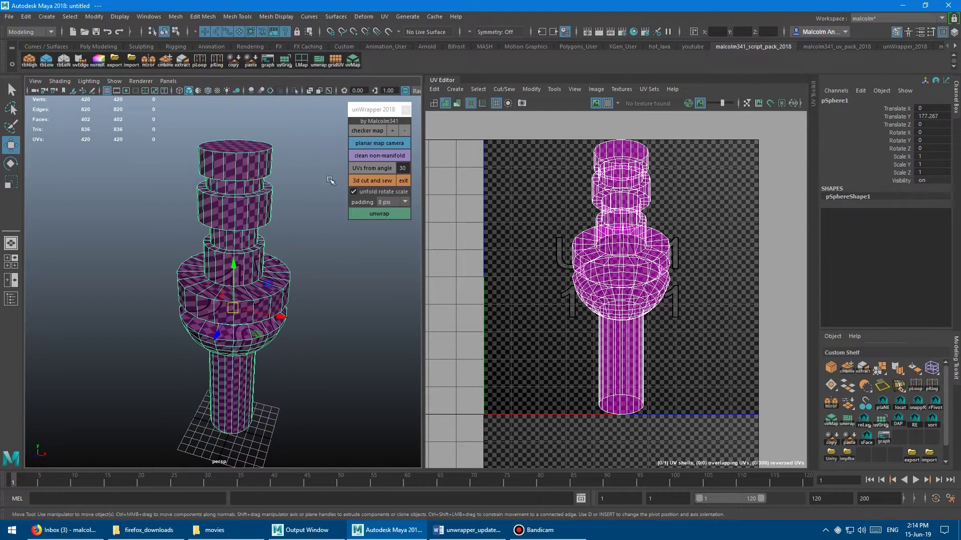
Step: Create UVs from angle 30 on the column mesh and check the resulting shell layout
click(368, 168)
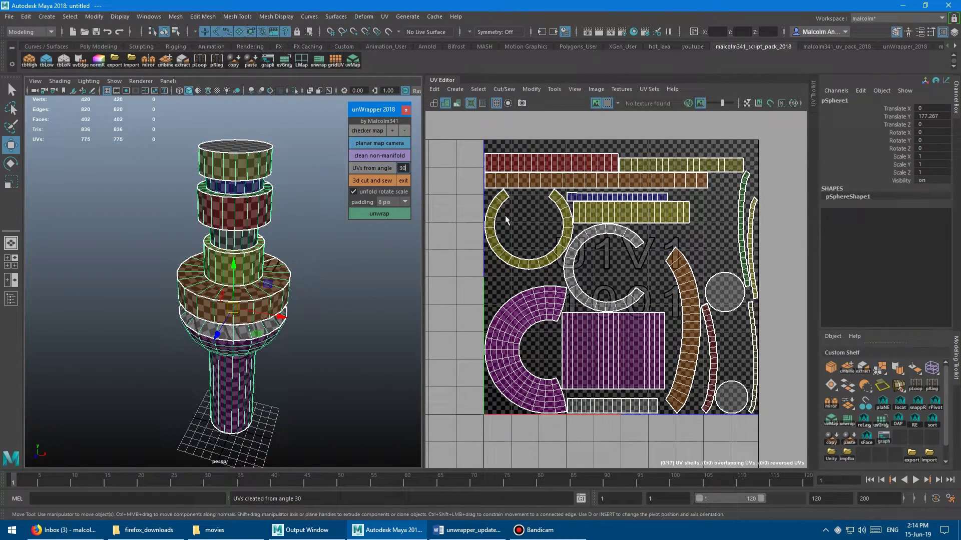
alt+middle_drag(601, 295, 587, 292)
alt+right_drag(588, 292, 620, 286)
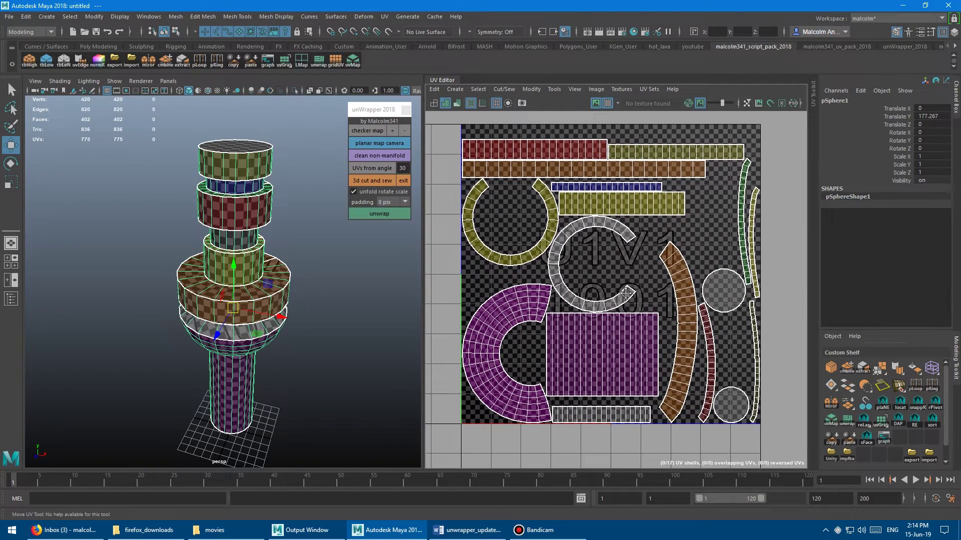
alt+middle_drag(620, 285, 627, 288)
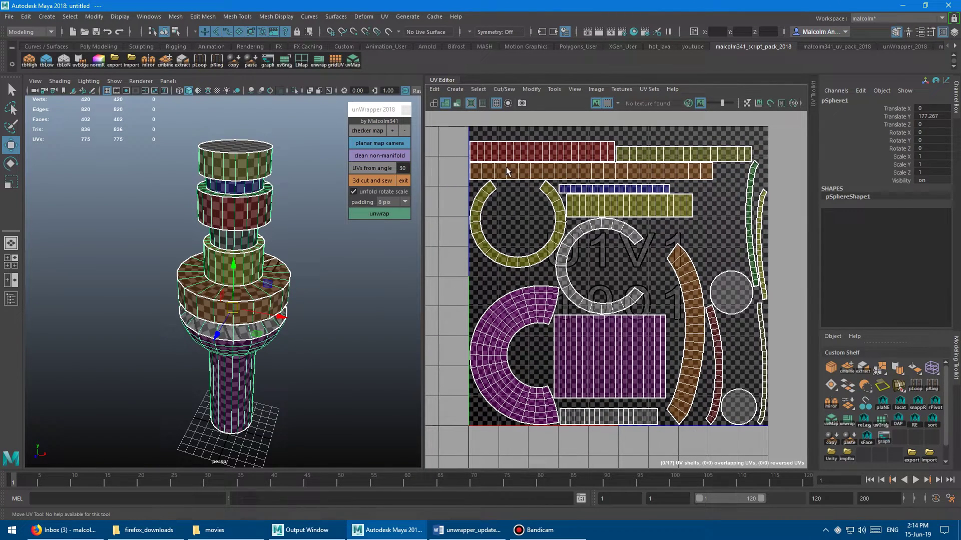
mouse_move(599, 171)
alt+middle_down()
mouse_move(587, 174)
mouse_move(605, 169)
alt+middle_up()
alt+right_drag(605, 168, 599, 170)
alt+middle_drag(599, 170, 594, 183)
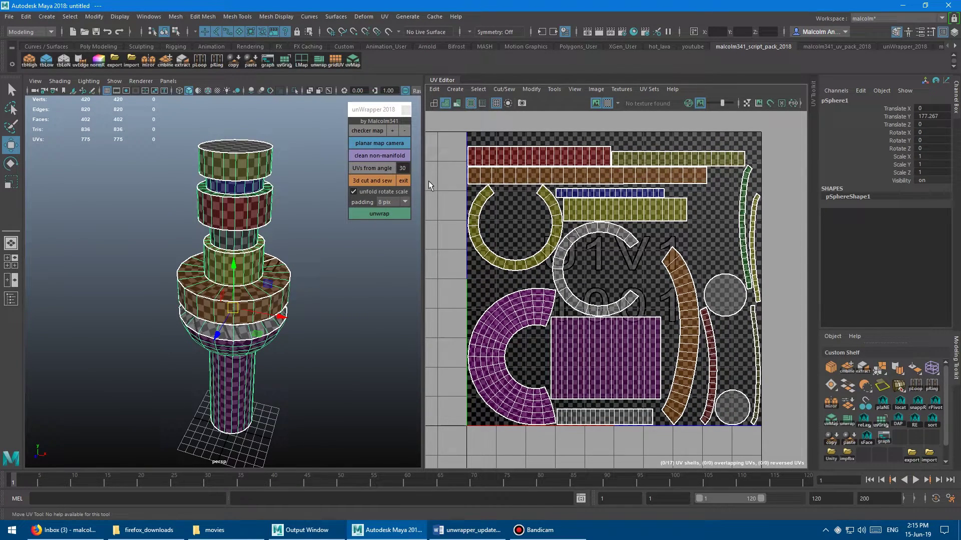
scroll(304, 181, up, 2)
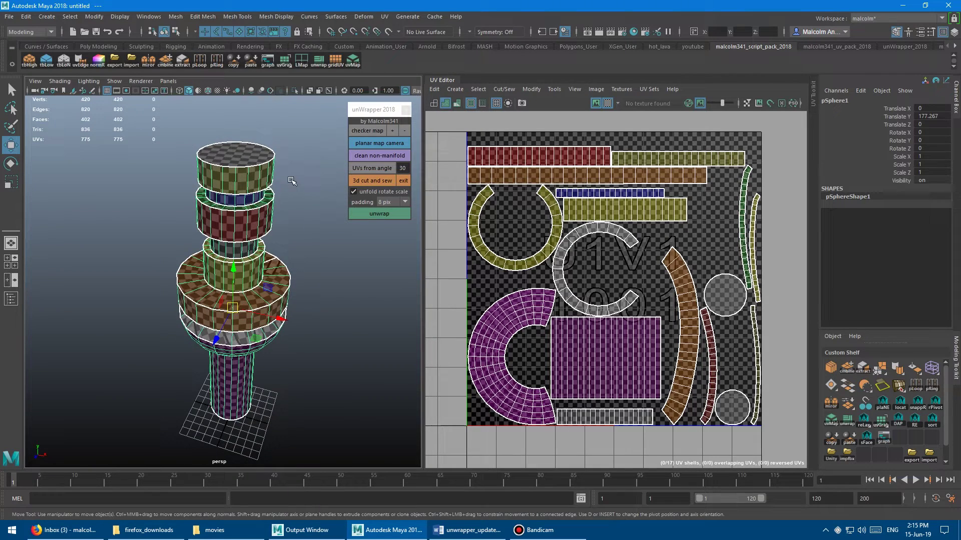
Step: Examine the hard edges of the deselected column mesh with the checker map off, and restore the selection and checker map
click(358, 129)
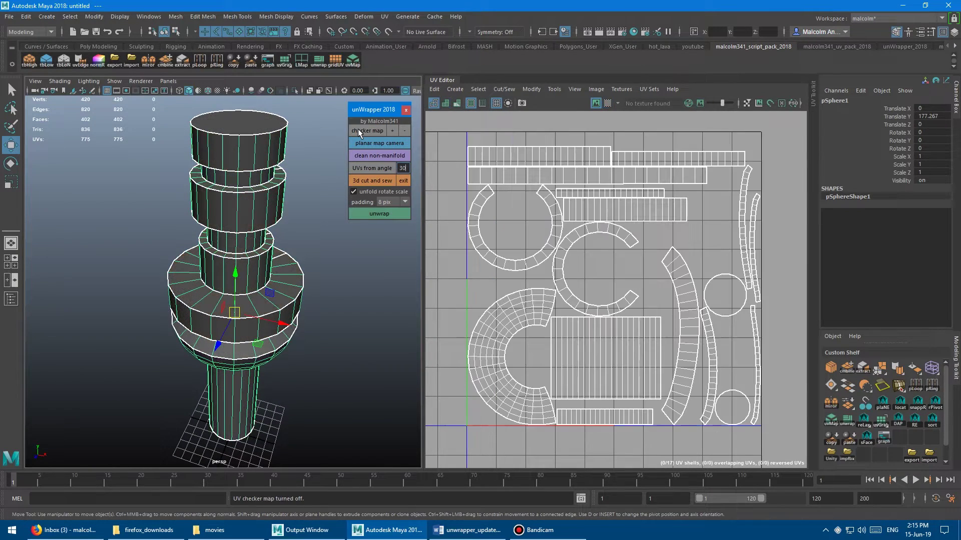
click(310, 178)
alt+drag(310, 179, 289, 192)
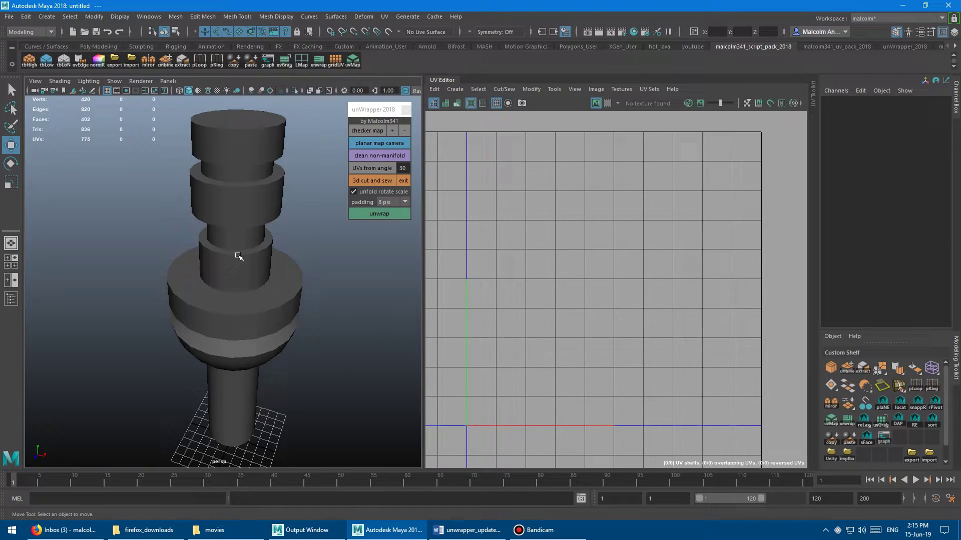
alt+drag(203, 321, 226, 248)
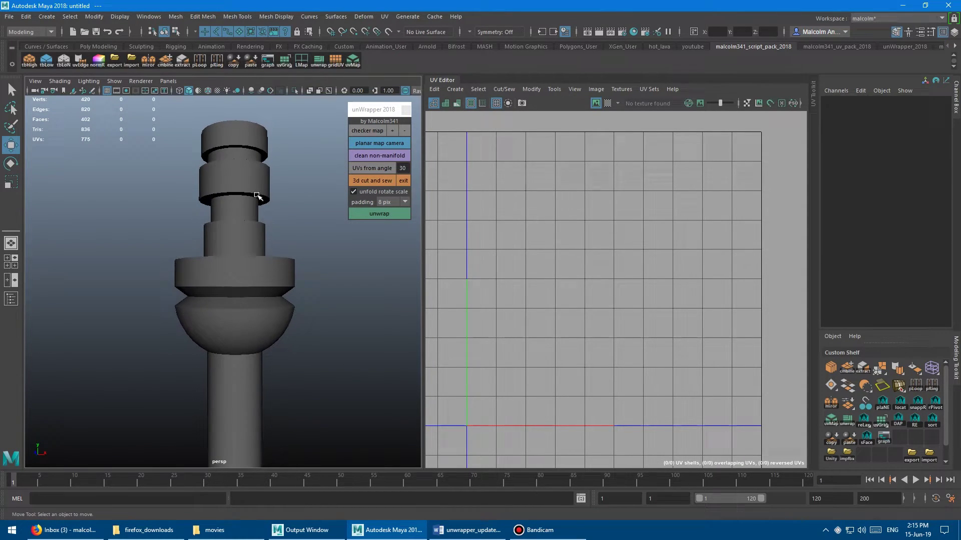
alt+drag(233, 165, 204, 184)
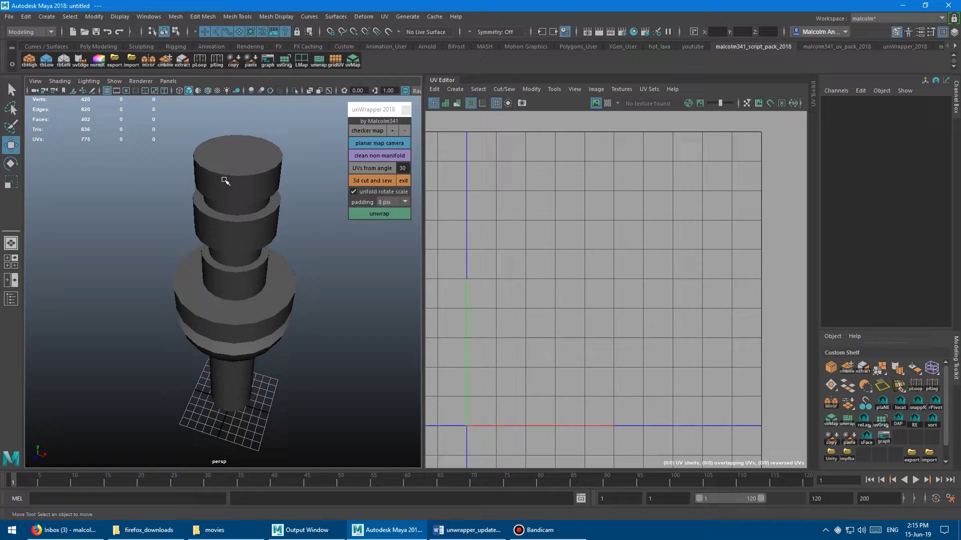
click(267, 210)
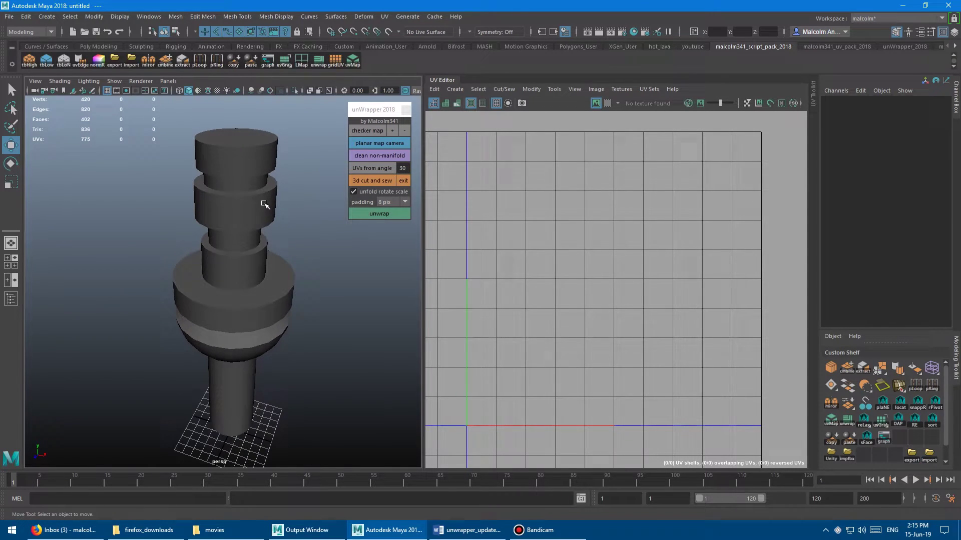
click(370, 131)
alt+drag(284, 171, 296, 168)
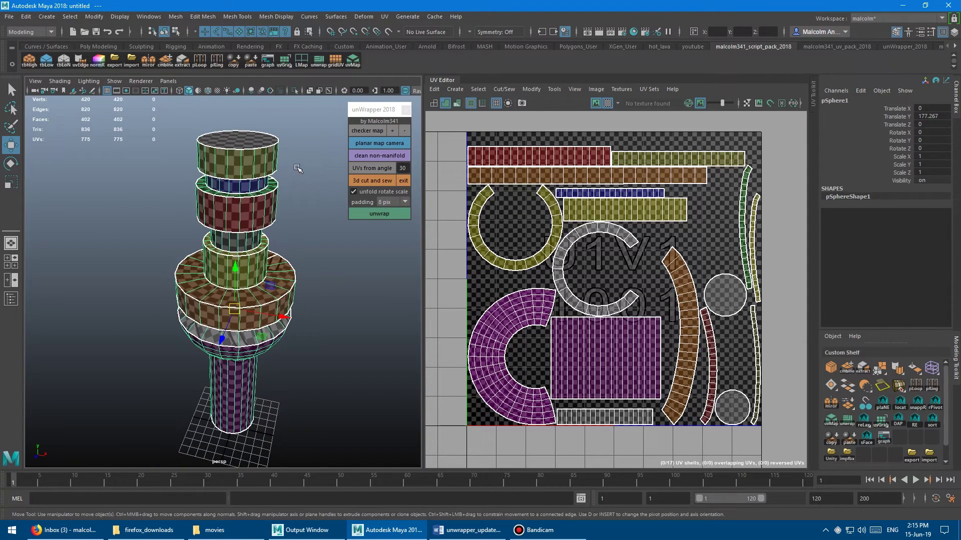
Step: Set the UV angle threshold to 10 and regenerate the column mesh's UVs from it
click(403, 168)
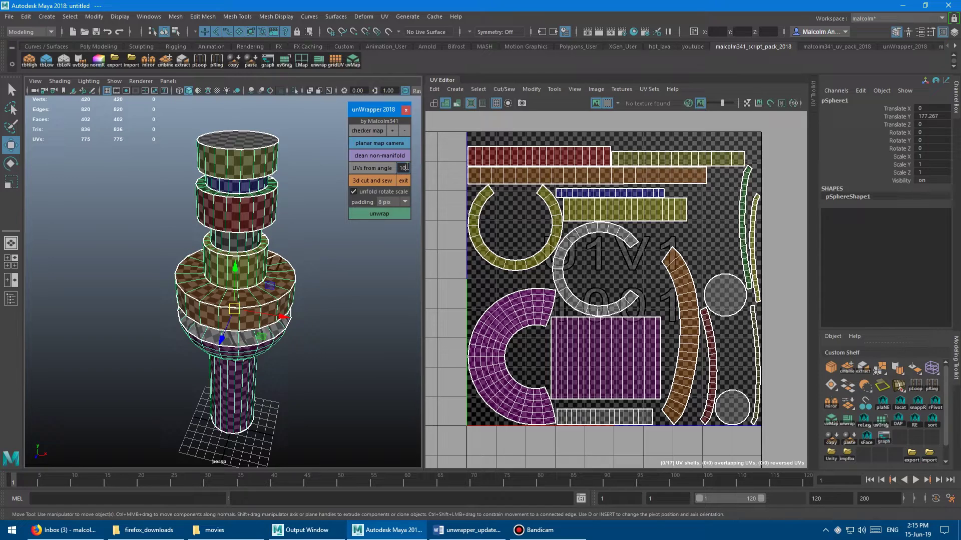
key(Return)
click(365, 168)
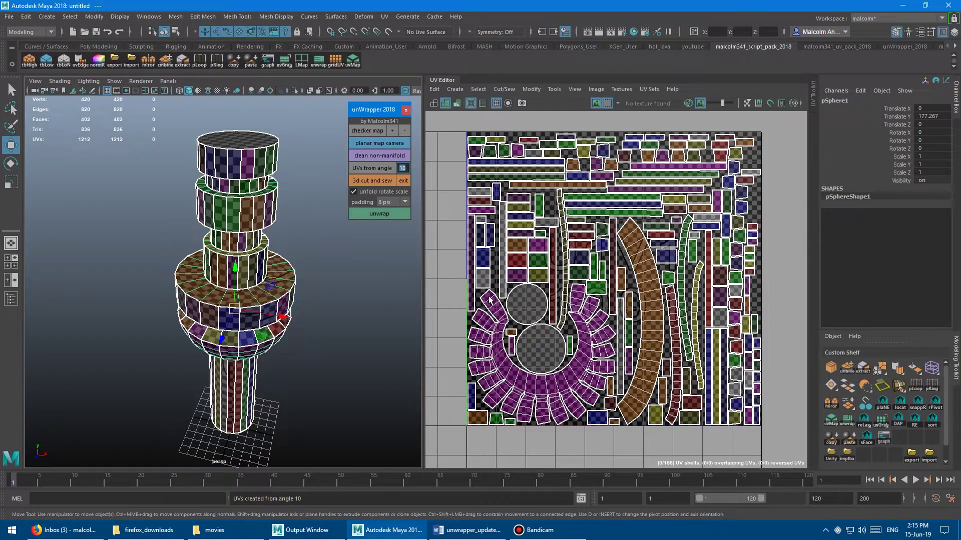
scroll(495, 318, up, 3)
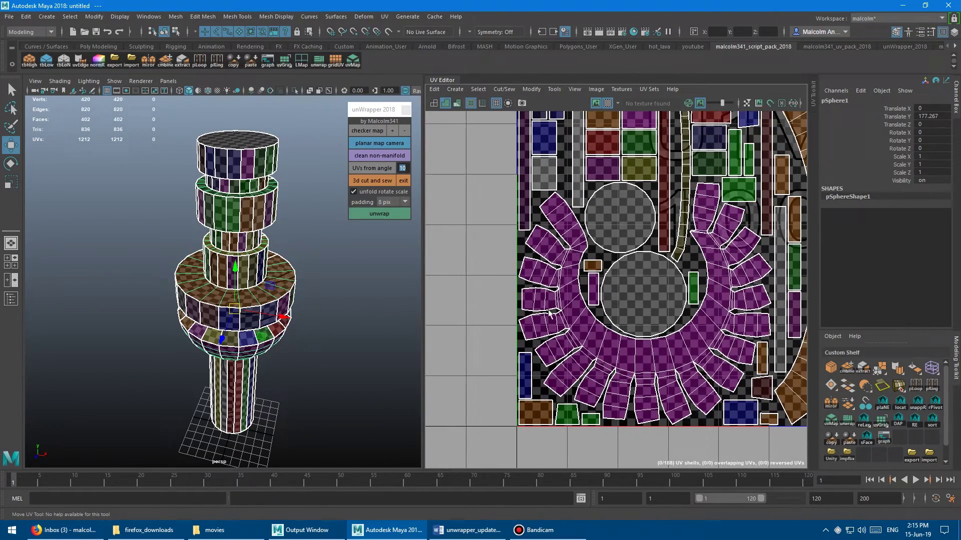
scroll(682, 286, down, 5)
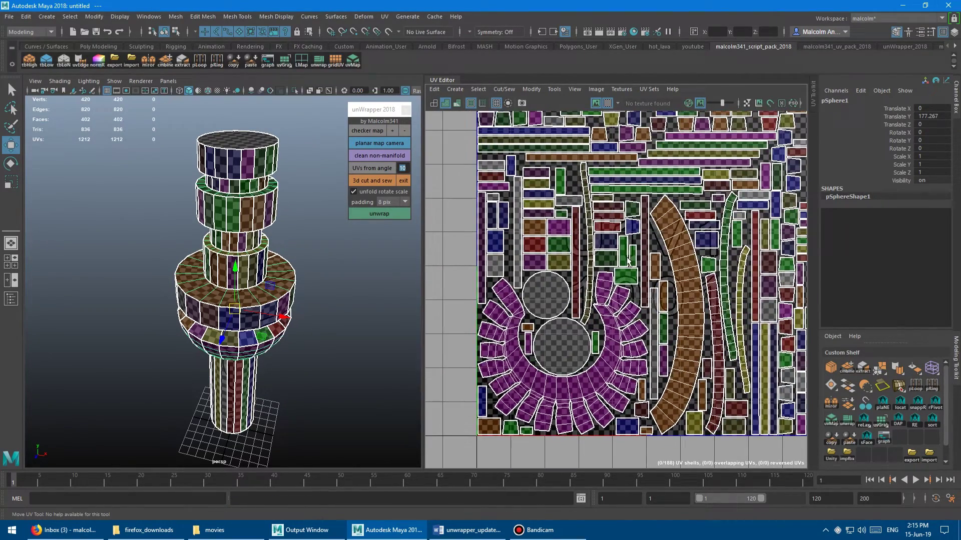
Step: Set the UV angle threshold to 0 and regenerate the column mesh's UVs from it
click(406, 169)
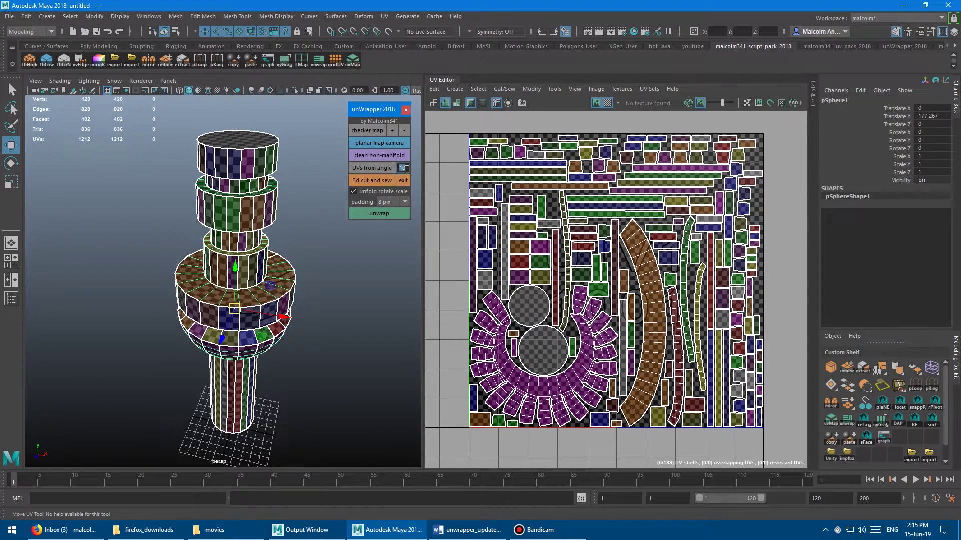
text(0)
key(Return)
click(373, 168)
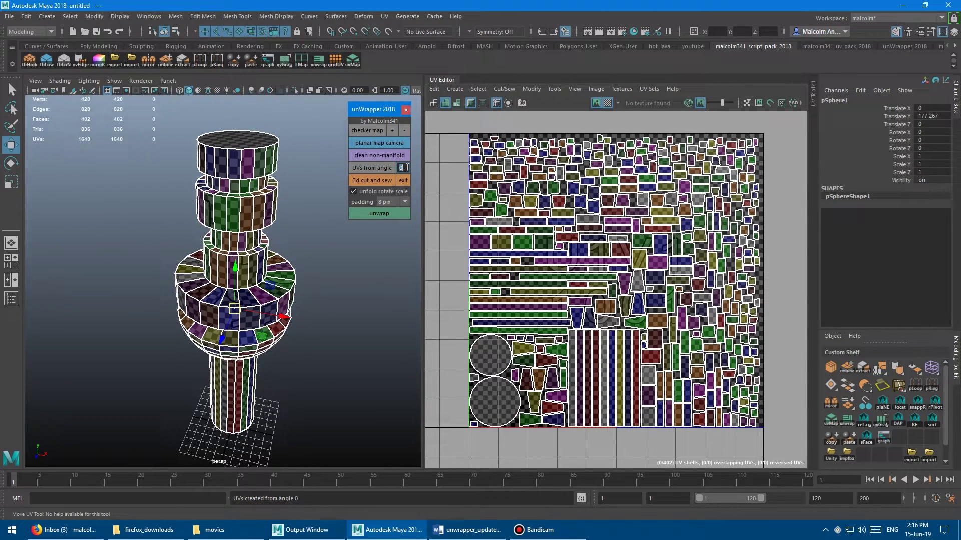
Step: Set the UV angle threshold to 30 and regenerate the column mesh's UVs from it
key(Return)
click(390, 169)
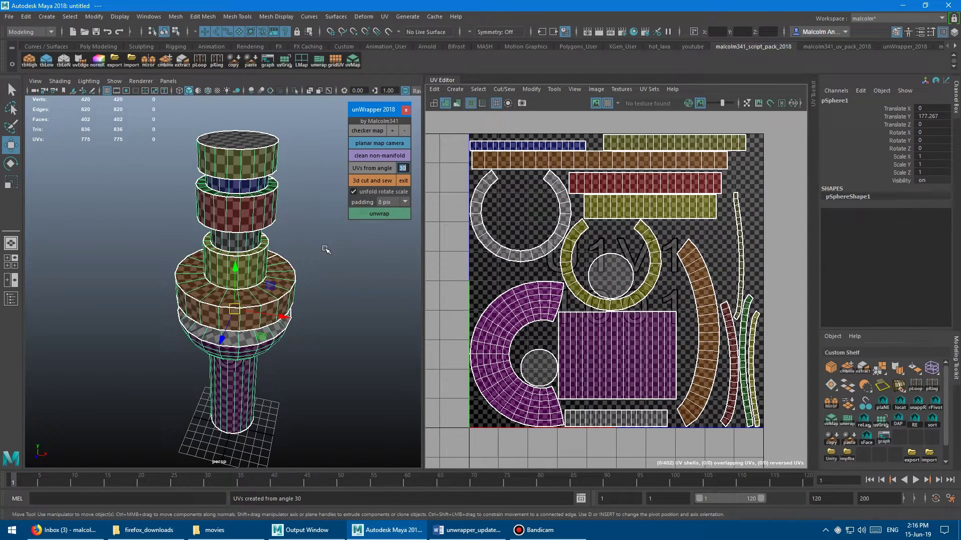
click(447, 227)
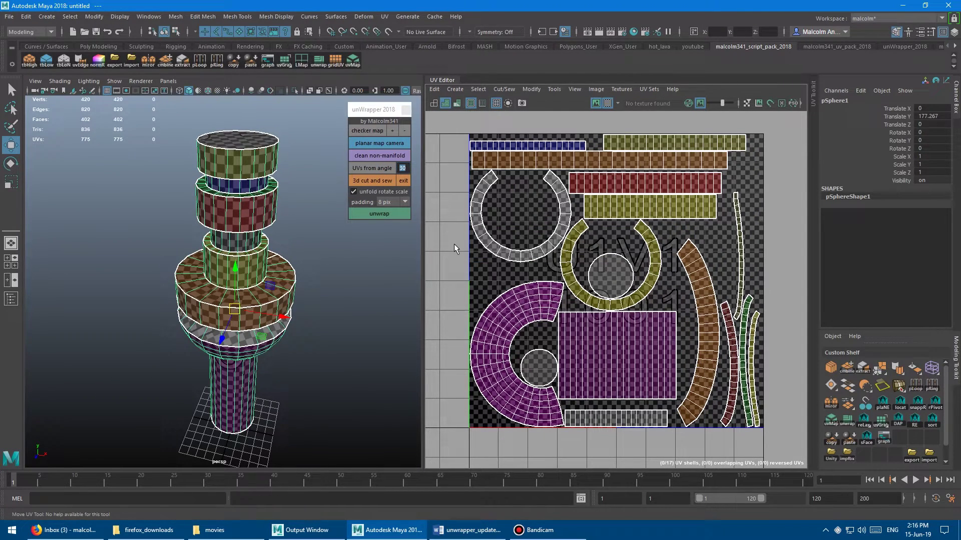
alt+middle_drag(358, 265, 365, 258)
Step: Set the UV angle threshold to 60 and regenerate the column mesh's UVs from it
double_click(403, 168)
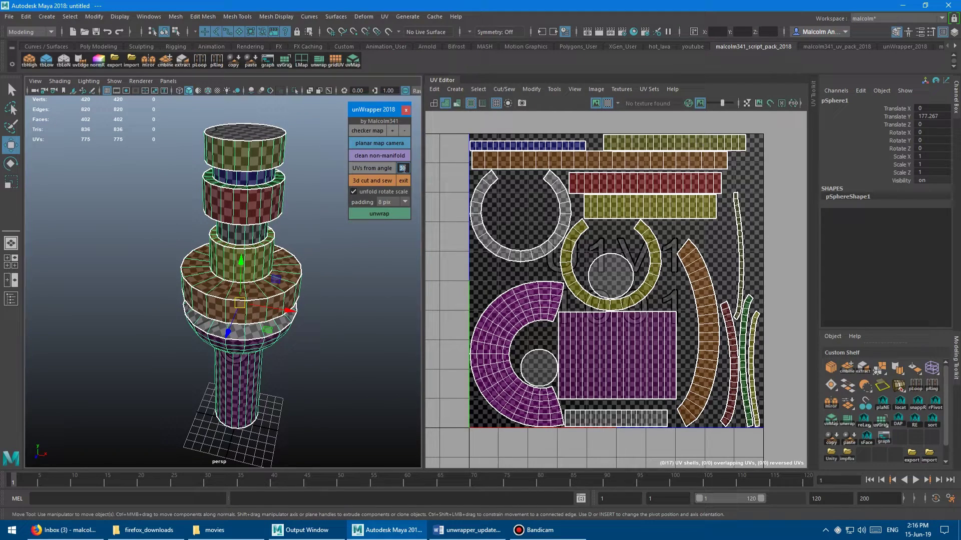
click(403, 168)
text(60)
key(Return)
click(380, 168)
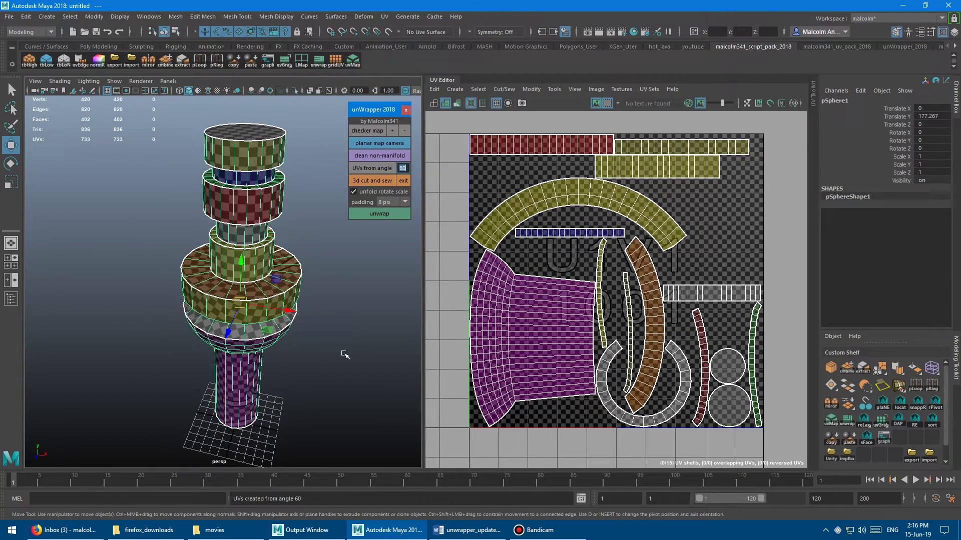
alt+drag(345, 354, 301, 330)
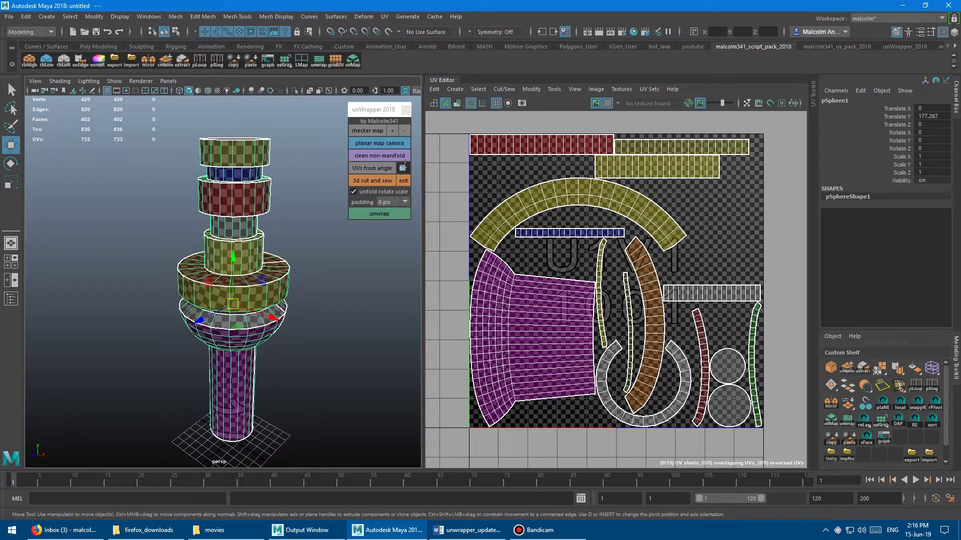
Step: Set the UV angle threshold to 100 and regenerate the column mesh's UVs from it
click(405, 168)
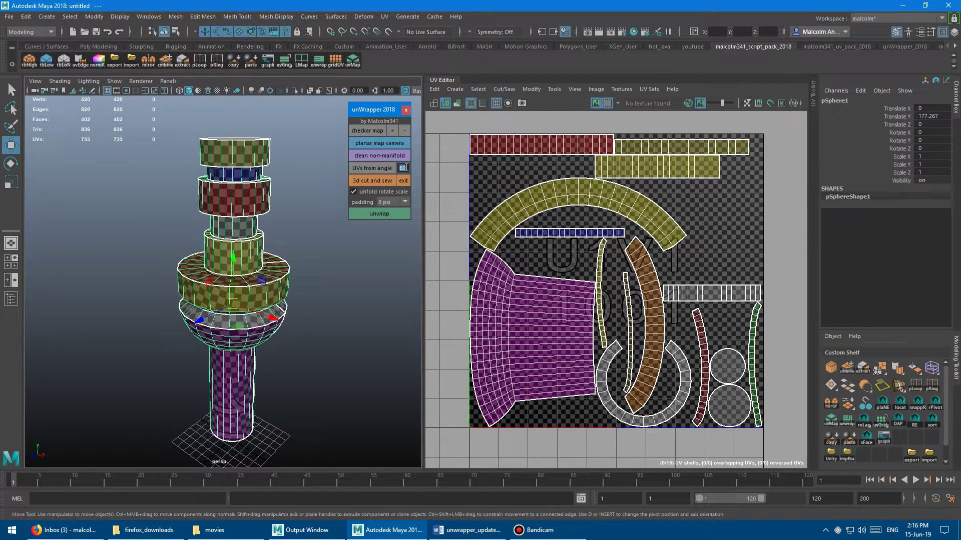
key(Return)
click(375, 167)
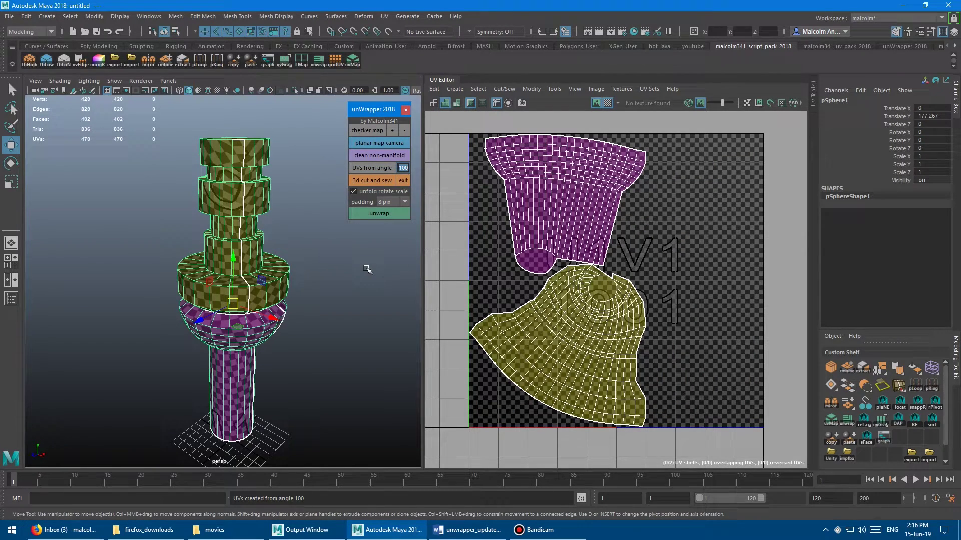
alt+drag(329, 245, 338, 250)
Step: Return the UV angle threshold to 30 and regenerate the column mesh's UVs
click(403, 168)
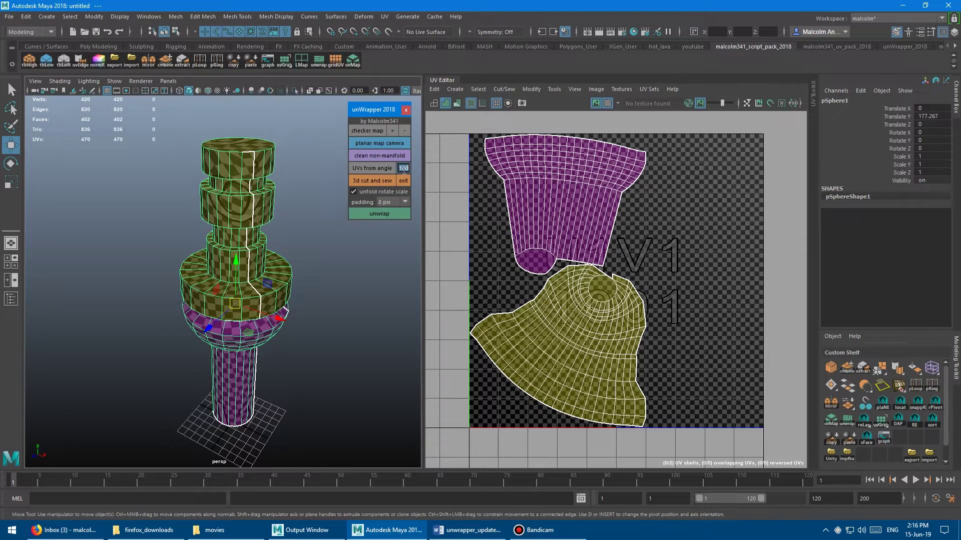
text(30)
key(Return)
click(386, 173)
alt+drag(307, 155, 281, 173)
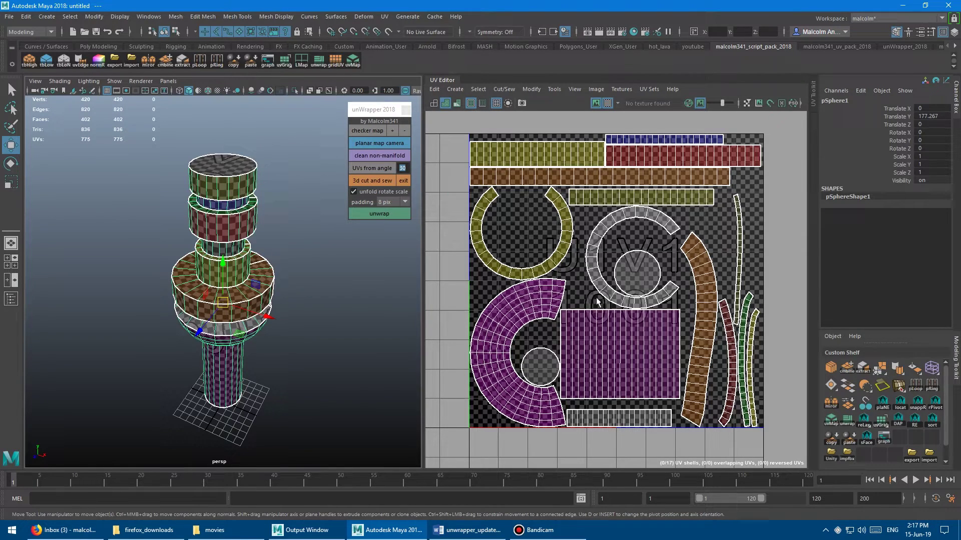
Step: With the 3D Cut and Sew tool, sew the radial seam on the wide disc's top face and unwrap the UVs again
alt+drag(313, 275, 337, 274)
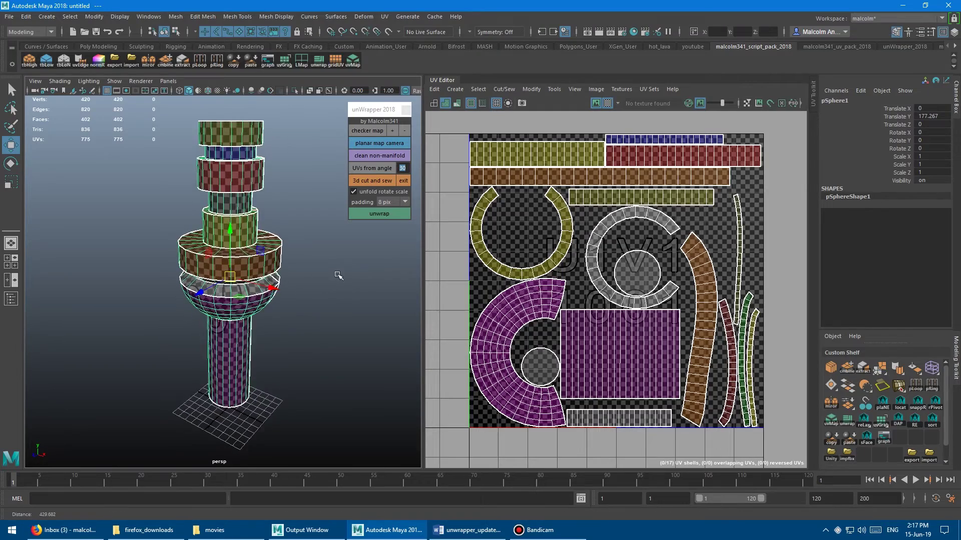
alt+right_drag(337, 274, 356, 268)
click(376, 181)
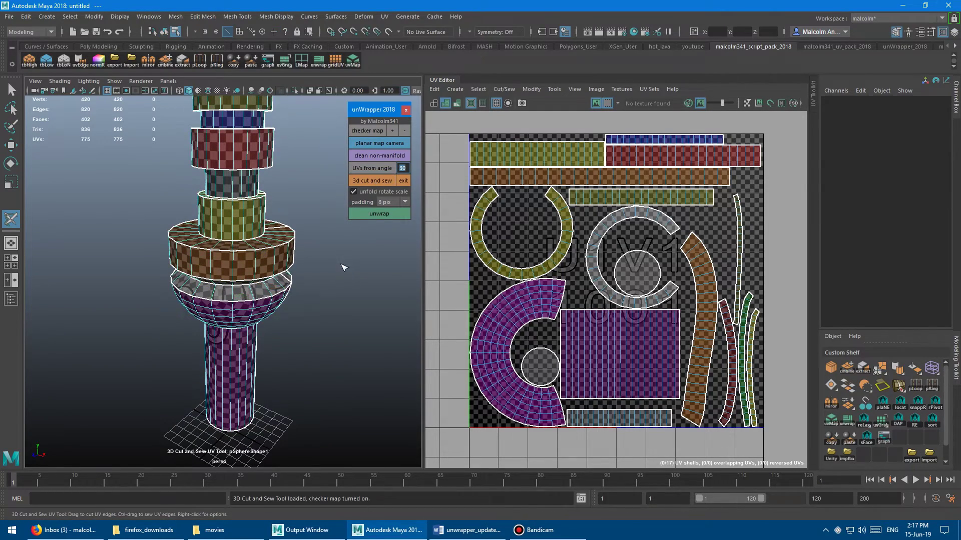
alt+drag(343, 267, 285, 288)
click(256, 290)
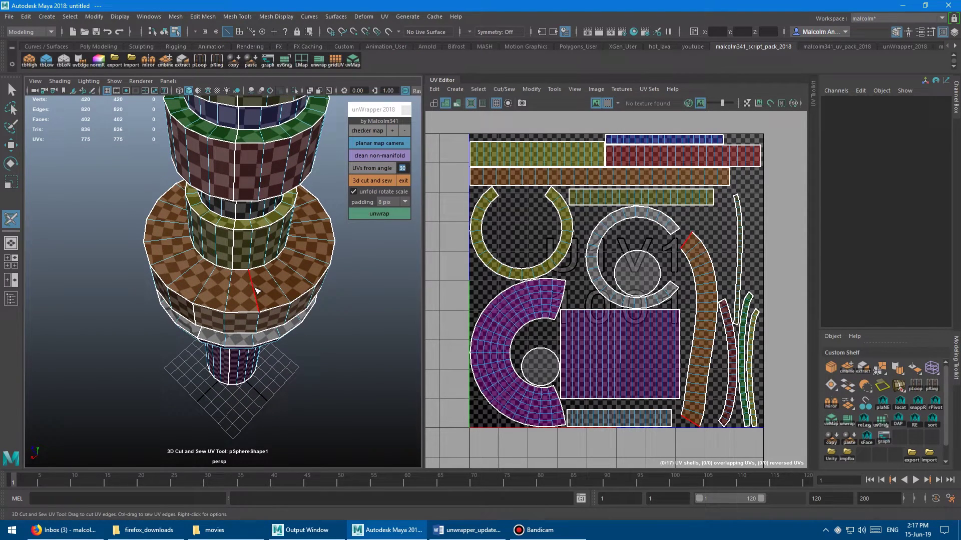
ctrl+click(256, 292)
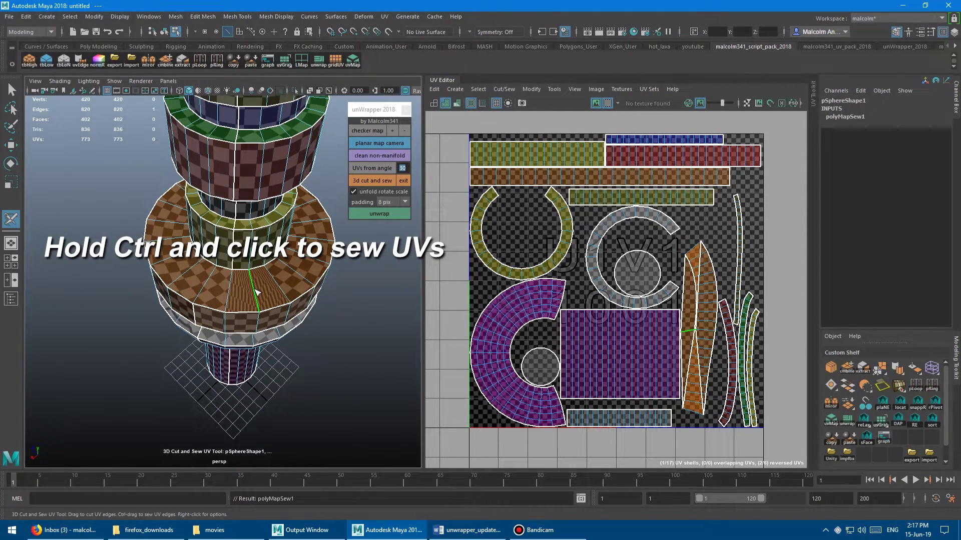
click(374, 214)
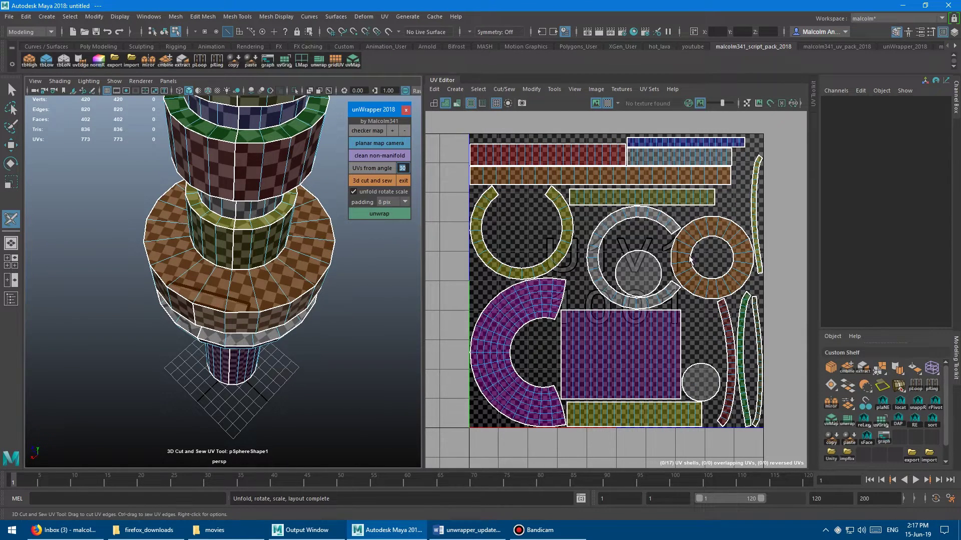
Step: Sew the vertical seam on the wide disc's side wall and unwrap the UVs again
alt+drag(414, 289, 268, 259)
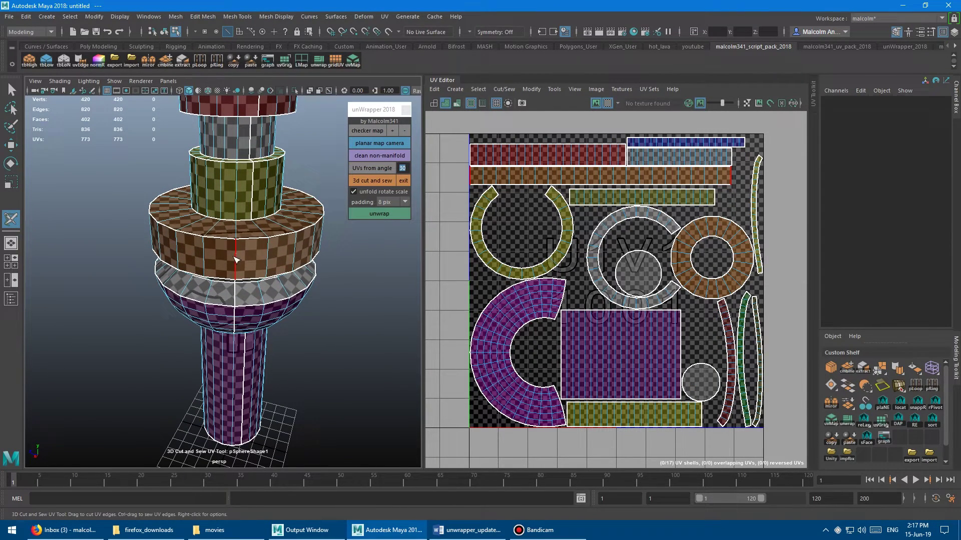
ctrl+click(236, 260)
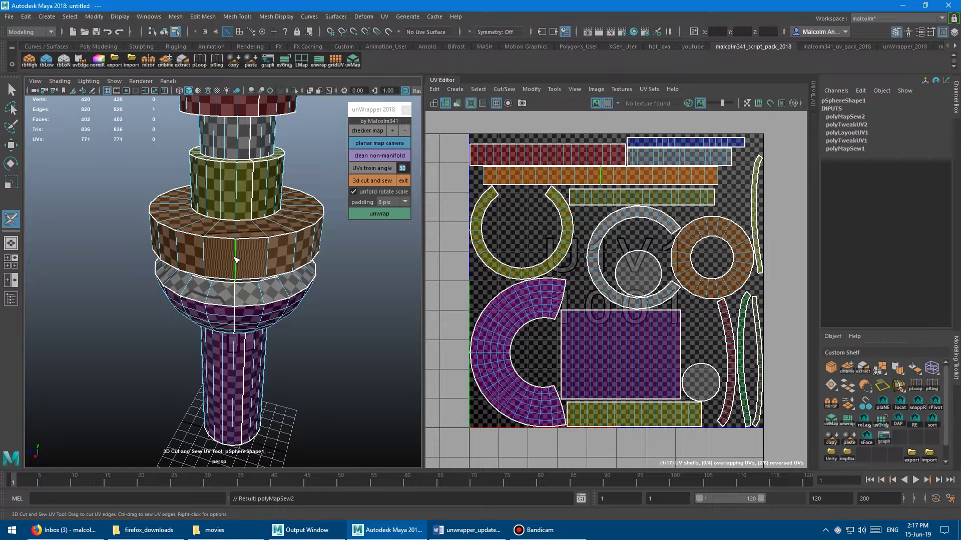
click(370, 212)
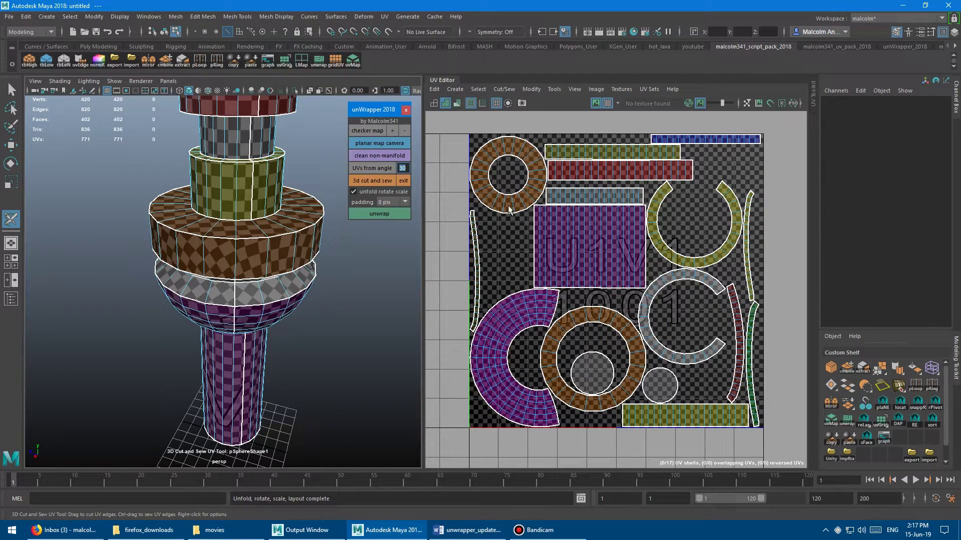
Step: Cut the vertical edge on the wide disc's side wall open again and unwrap the UVs
alt+drag(357, 302, 254, 222)
click(233, 225)
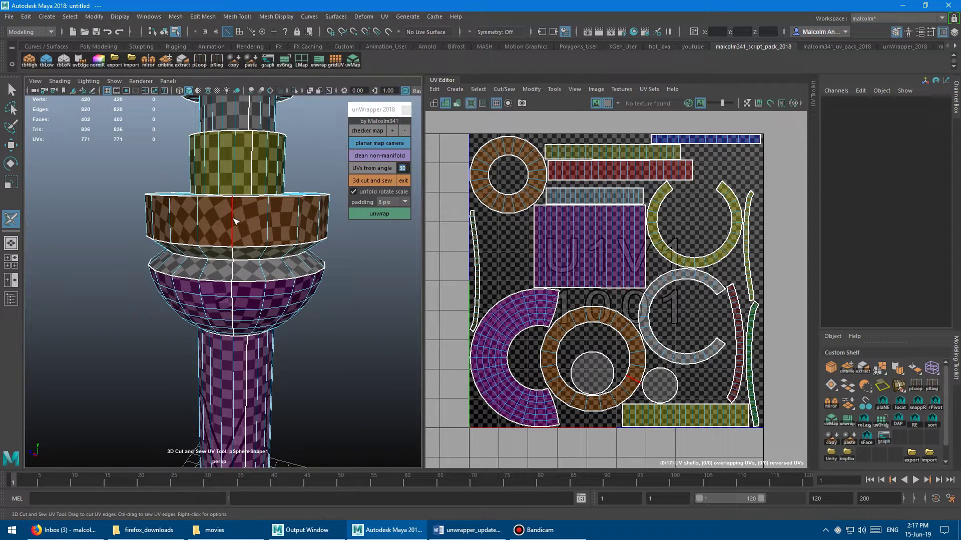
click(343, 281)
alt+drag(356, 268, 350, 280)
click(370, 219)
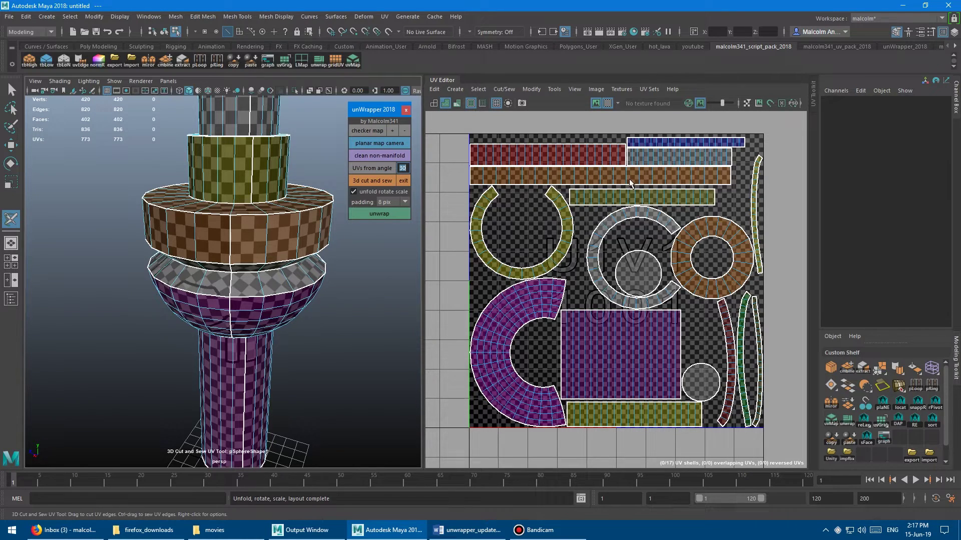
Step: Restart the 3D Cut and Sew tool, sew the seam across the ring on the wide disc's underside, and unwrap the UVs
alt+drag(287, 278, 285, 291)
alt+drag(310, 226, 264, 192)
alt+drag(318, 295, 316, 263)
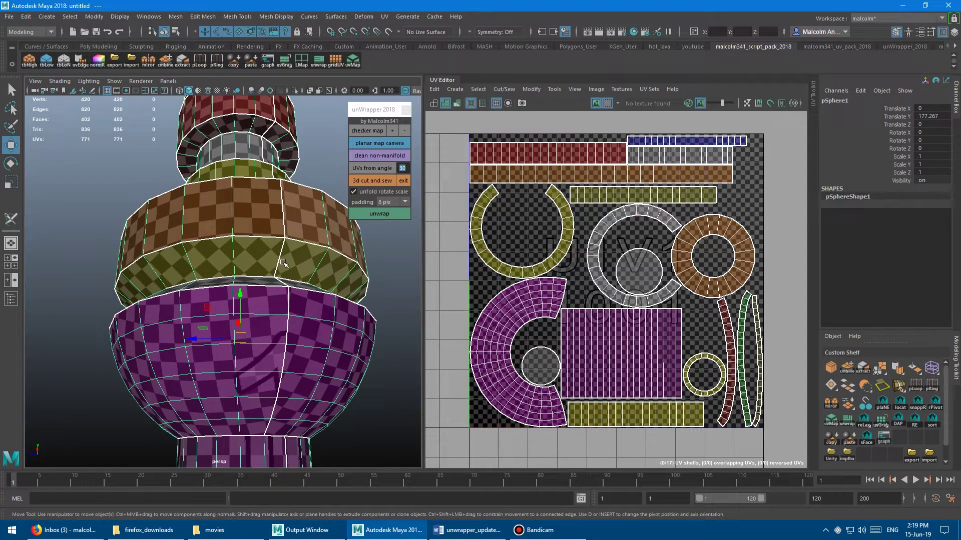
click(385, 181)
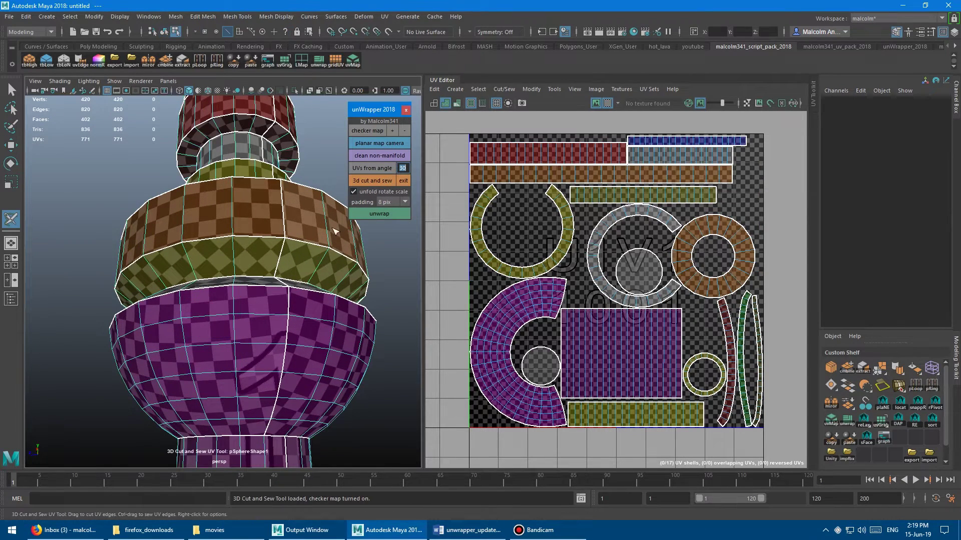
ctrl+click(281, 257)
scroll(248, 245, down, 2)
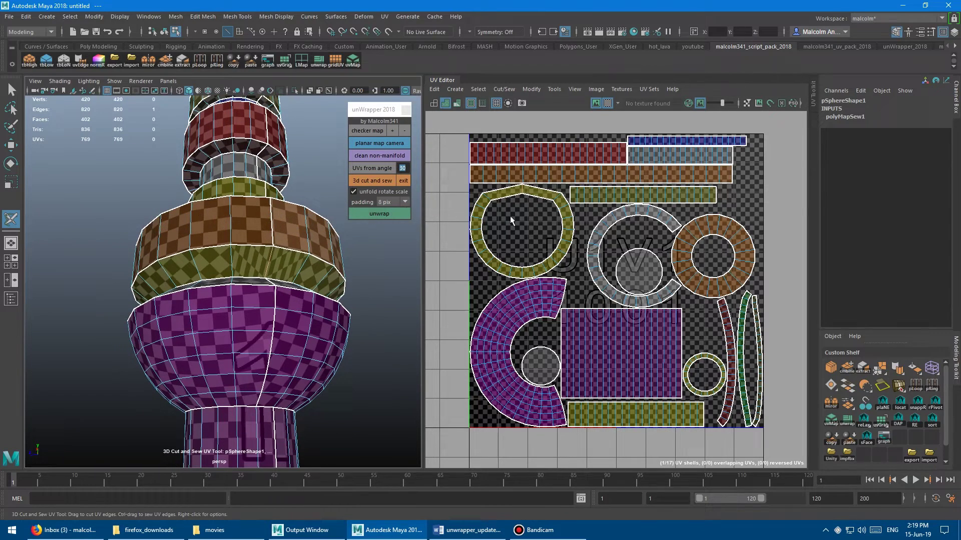
click(378, 215)
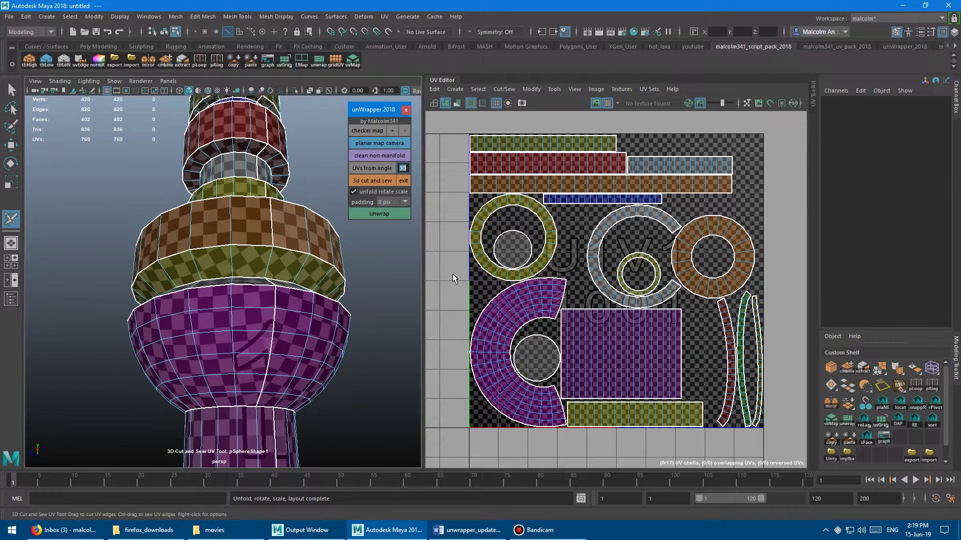
Step: Sew the short UV seam on the underside of the column's topmost cylinder
alt+drag(309, 250, 641, 218)
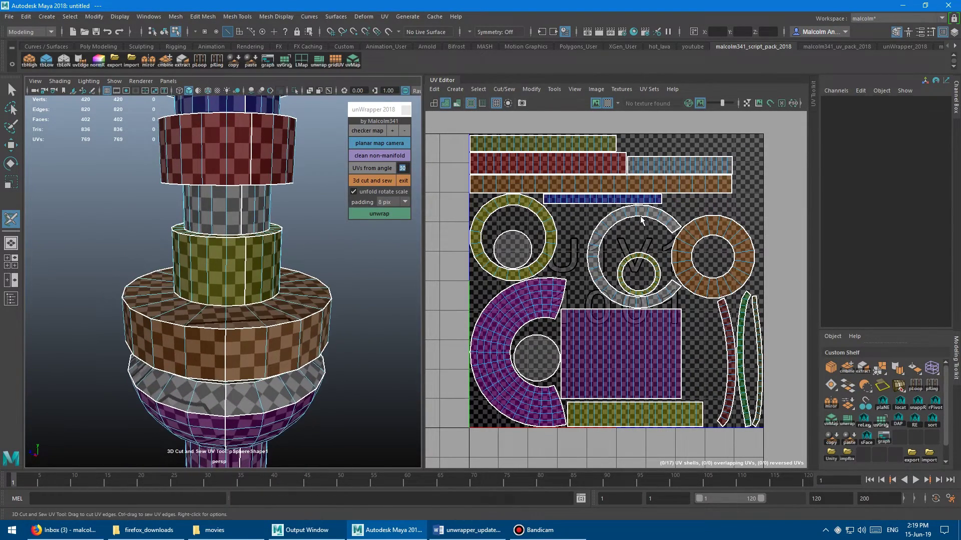
alt+drag(265, 245, 222, 208)
alt+right_drag(222, 209, 256, 211)
ctrl+click(251, 201)
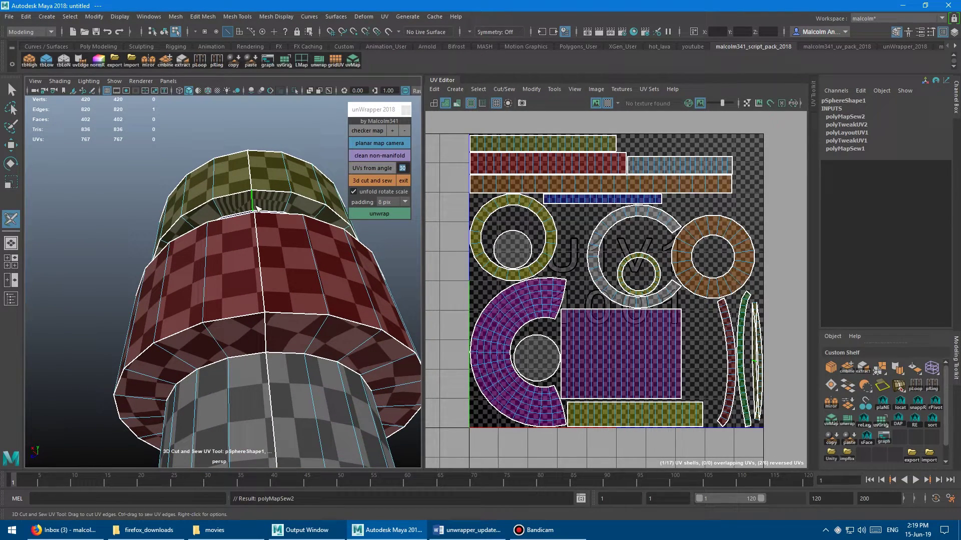
Step: Cut the sewn edge under the topmost cylinder open again and unwrap the UVs
alt+drag(347, 293, 340, 306)
alt+right_drag(195, 236, 255, 222)
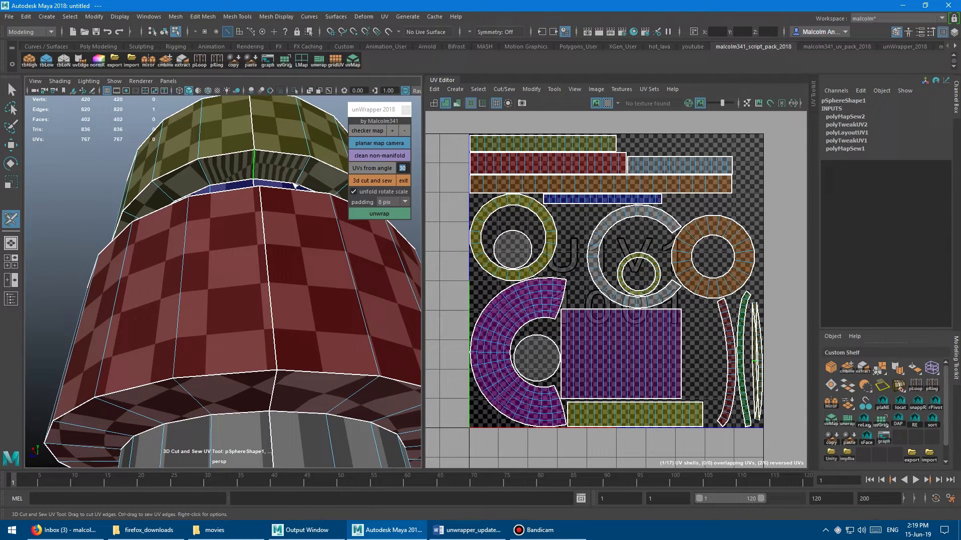
click(332, 205)
click(370, 213)
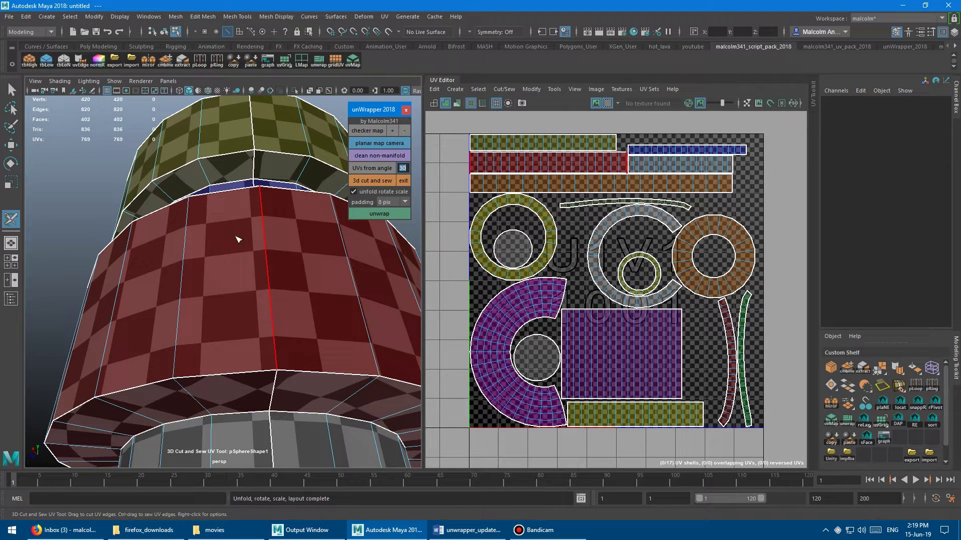
Step: Sew the seam across the sloped grey ring just above the bowl and unwrap the UVs
scroll(193, 247, down, 5)
alt+drag(188, 251, 232, 301)
click(236, 306)
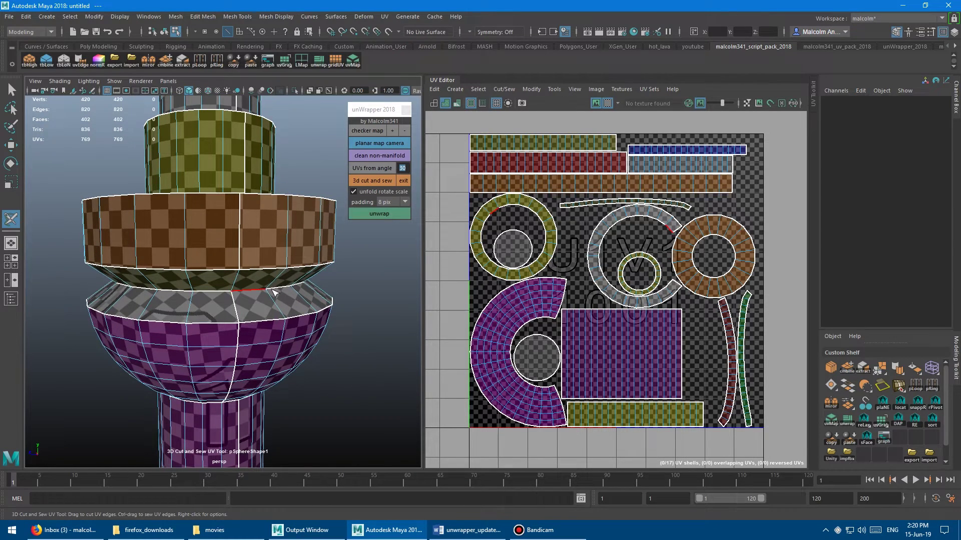
ctrl+click(235, 306)
click(374, 214)
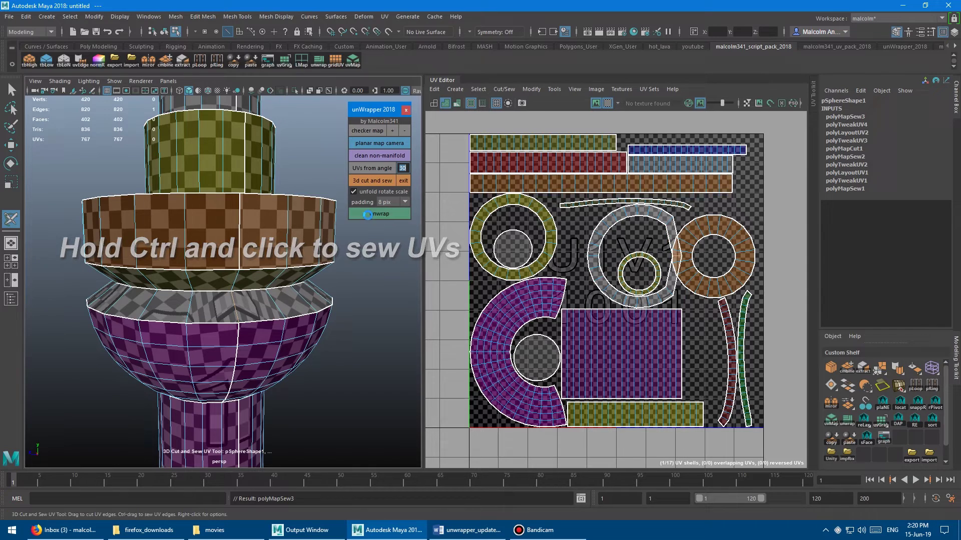
Step: Sew the whole vertical seam loop running up the bowl and the wide disc, and unwrap the UVs
alt+right_drag(214, 255, 195, 268)
alt+drag(195, 267, 167, 259)
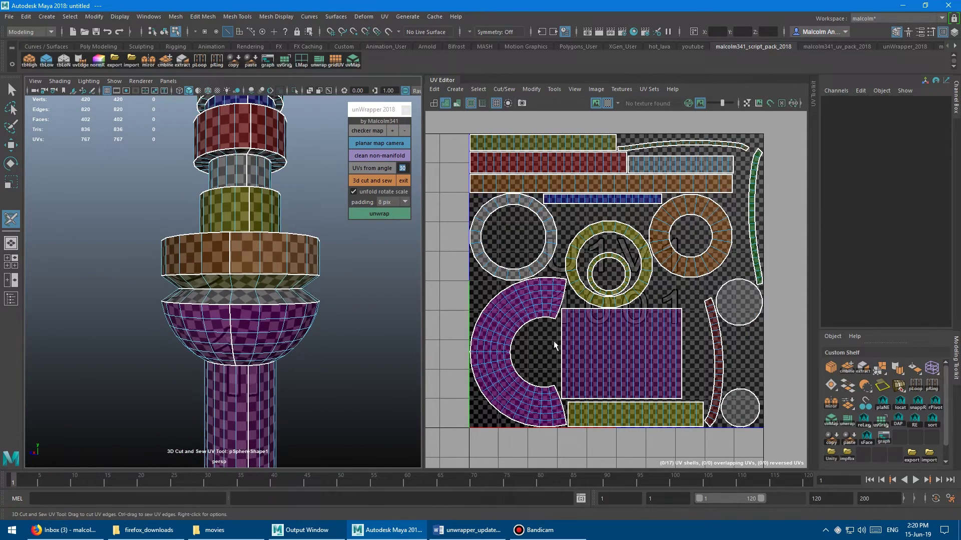
mouse_move(260, 336)
alt+mouse_down()
mouse_move(275, 278)
mouse_move(251, 321)
alt+mouse_up()
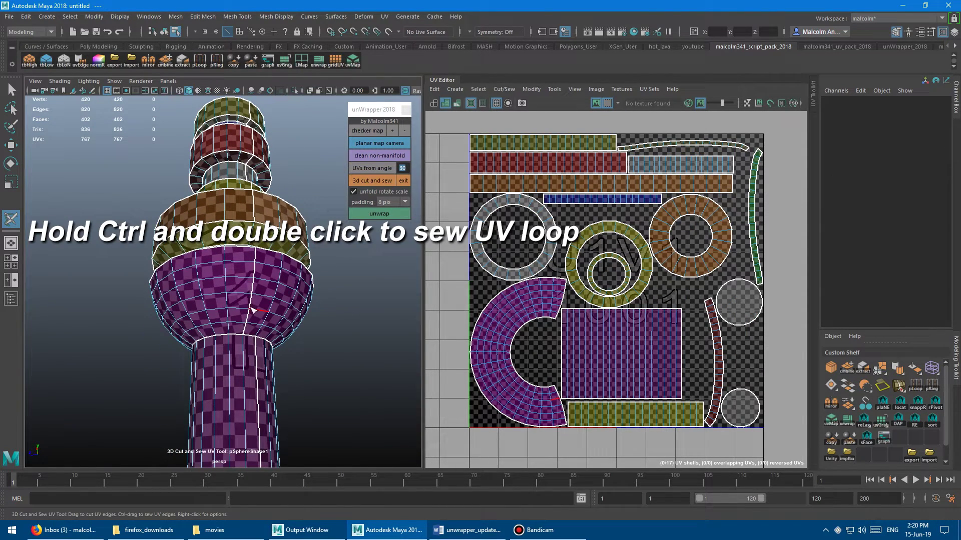
ctrl+double_click(249, 314)
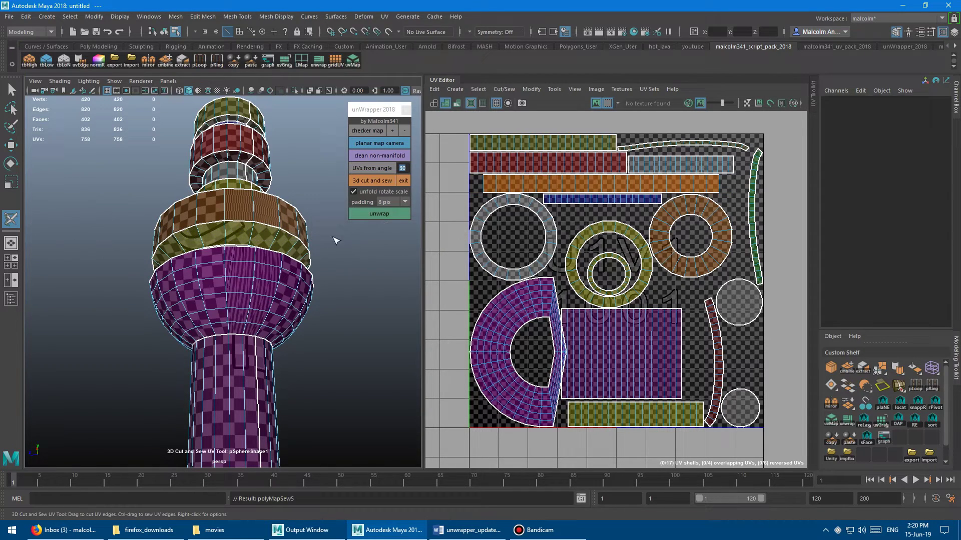
alt+drag(335, 240, 339, 275)
click(365, 216)
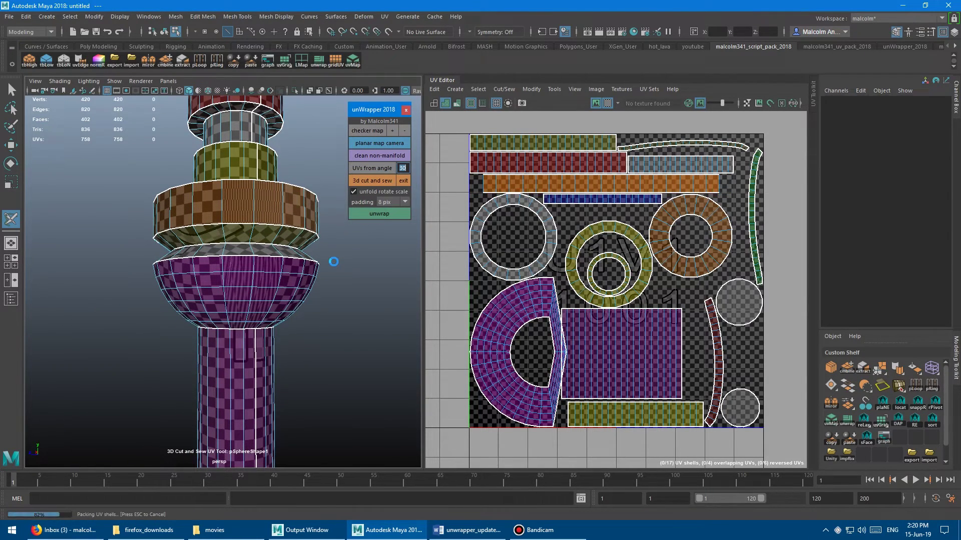
Step: Examine the checker pattern and remaining seams around the unwrapped column mesh from several angles
alt+drag(278, 265, 195, 283)
alt+right_drag(191, 210, 148, 204)
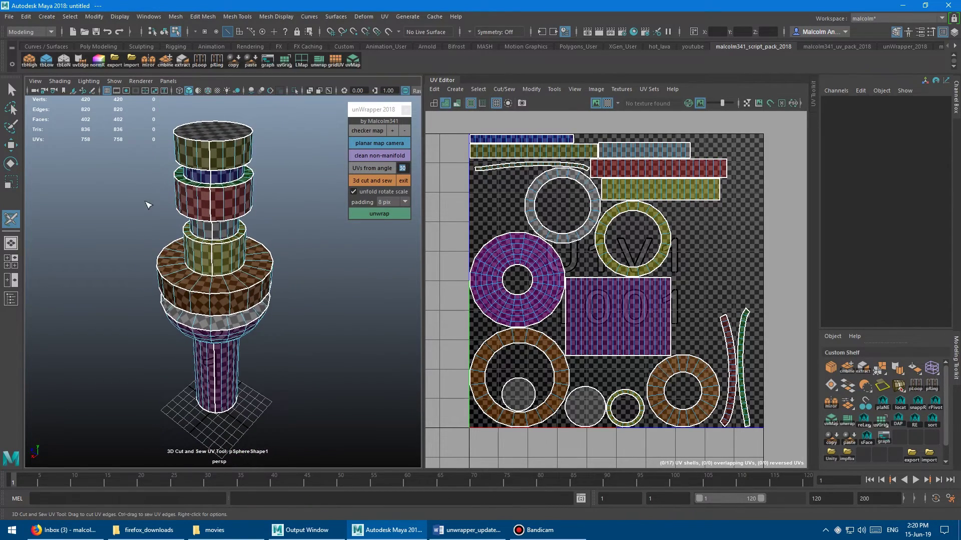
alt+middle_drag(158, 176, 175, 220)
alt+right_drag(176, 220, 222, 220)
alt+drag(221, 220, 267, 193)
alt+right_drag(267, 193, 200, 176)
alt+drag(200, 176, 258, 193)
alt+drag(266, 153, 310, 170)
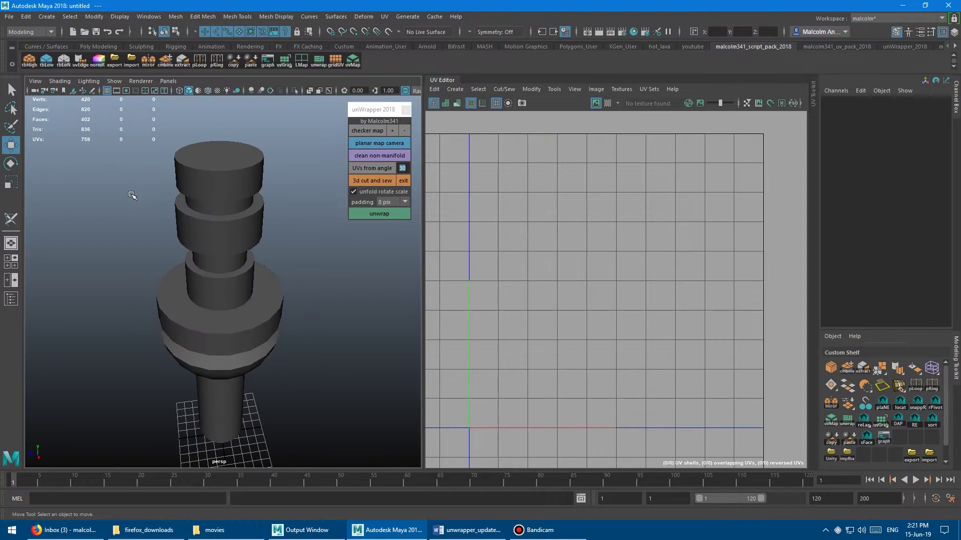
alt+drag(130, 197, 146, 196)
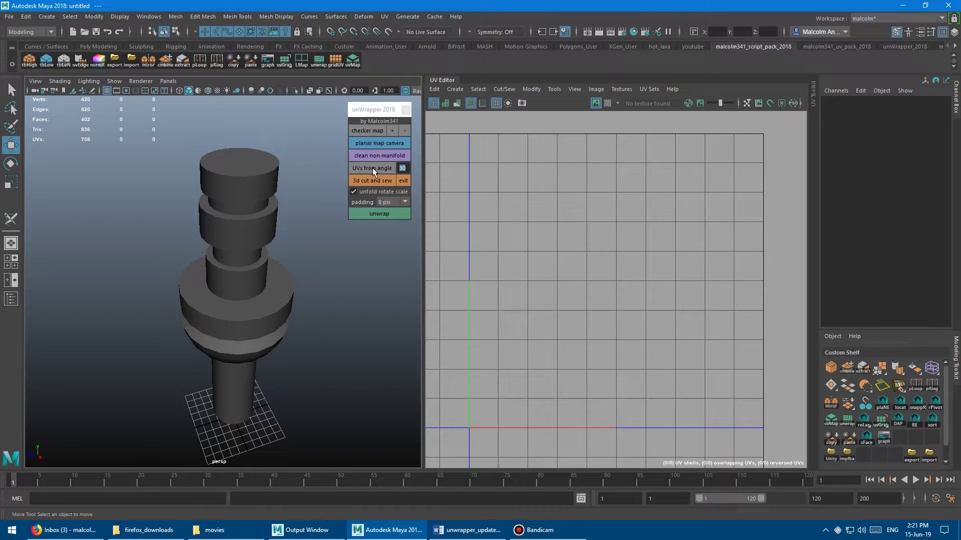
alt+drag(264, 200, 214, 196)
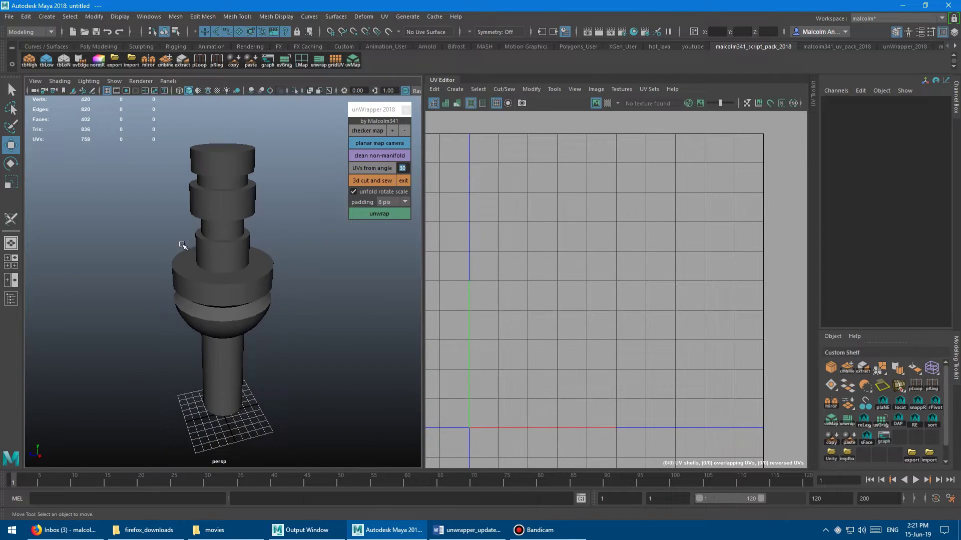
Step: Soften all edges of the column mesh and check its smooth shading from several angles
alt+drag(218, 262, 286, 204)
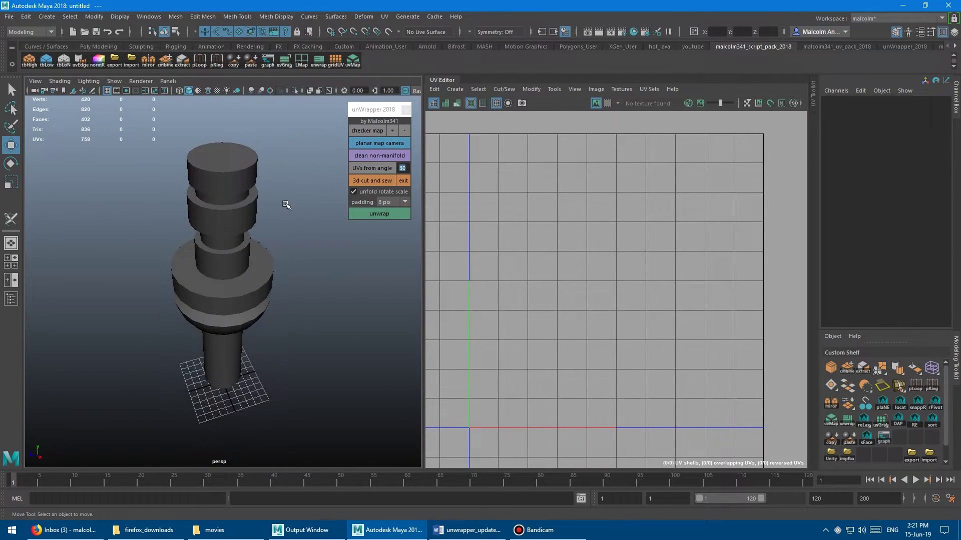
click(234, 180)
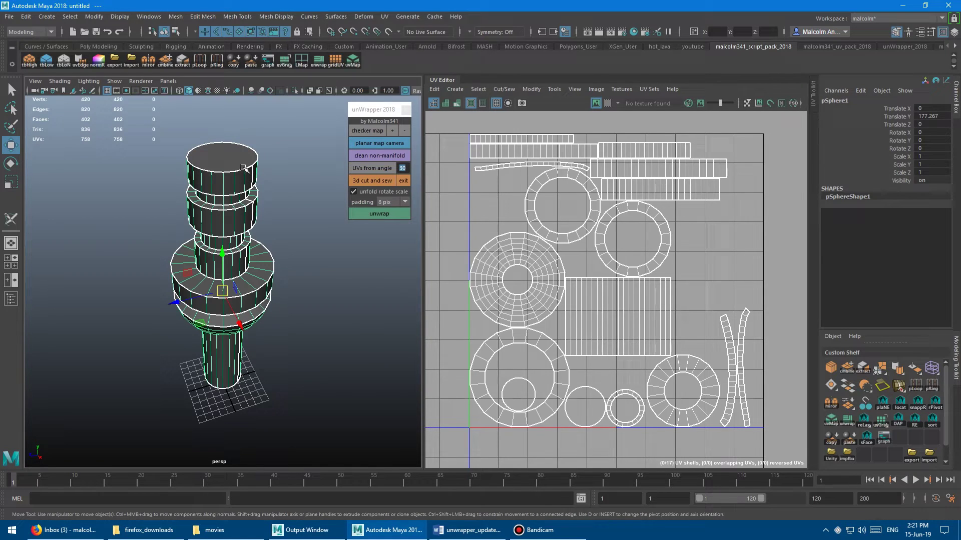
shift+right_drag(242, 164, 299, 171)
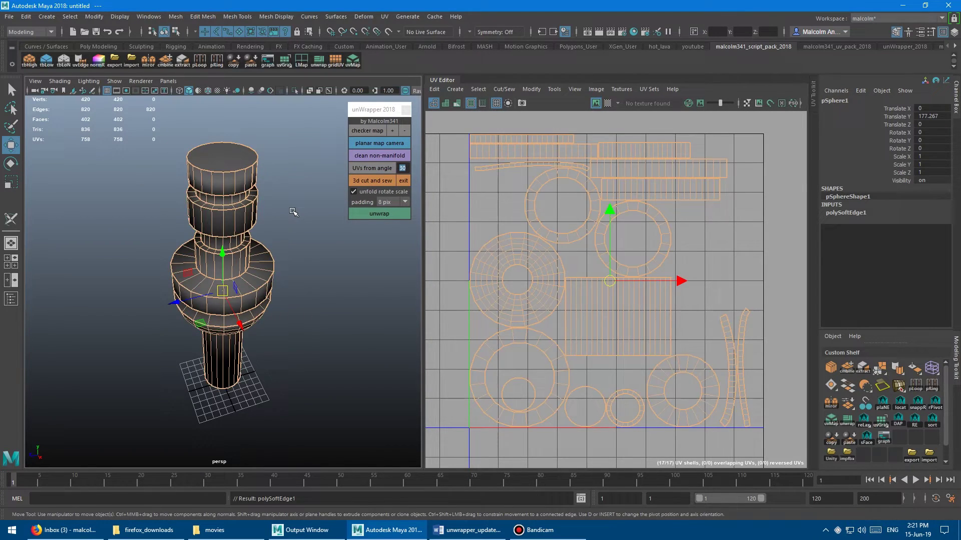
click(262, 215)
mouse_move(229, 223)
alt+mouse_down()
mouse_move(221, 210)
mouse_move(209, 213)
mouse_move(207, 224)
mouse_move(243, 220)
alt+mouse_up()
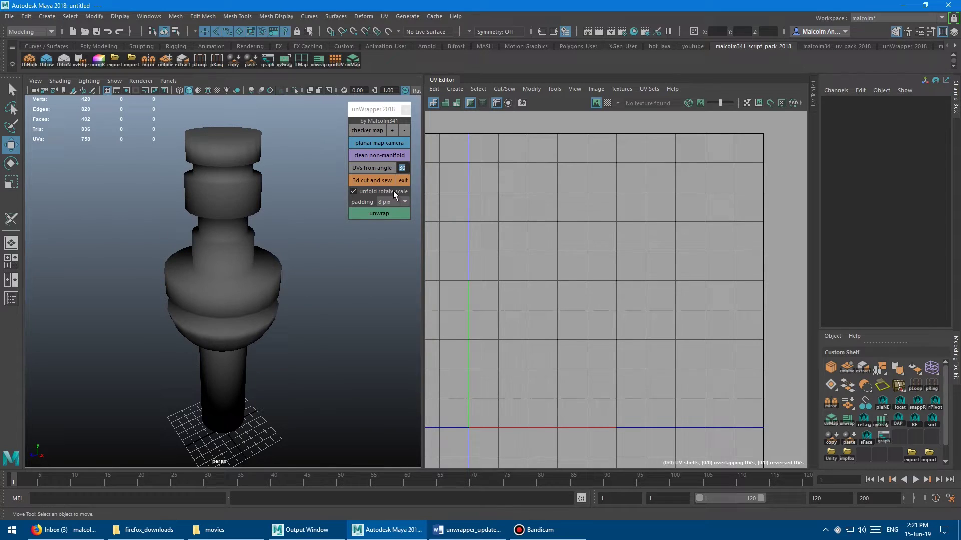
key(3)
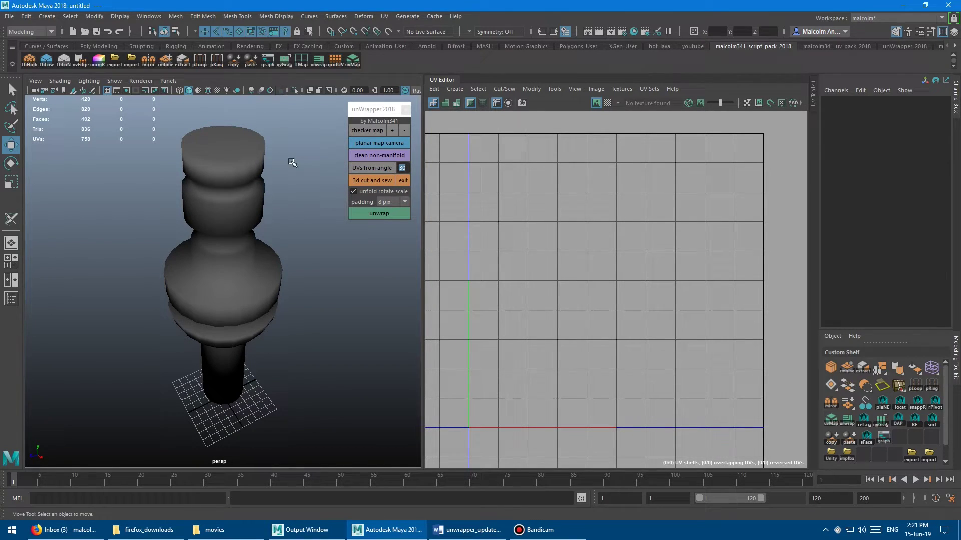
alt+drag(212, 186, 228, 186)
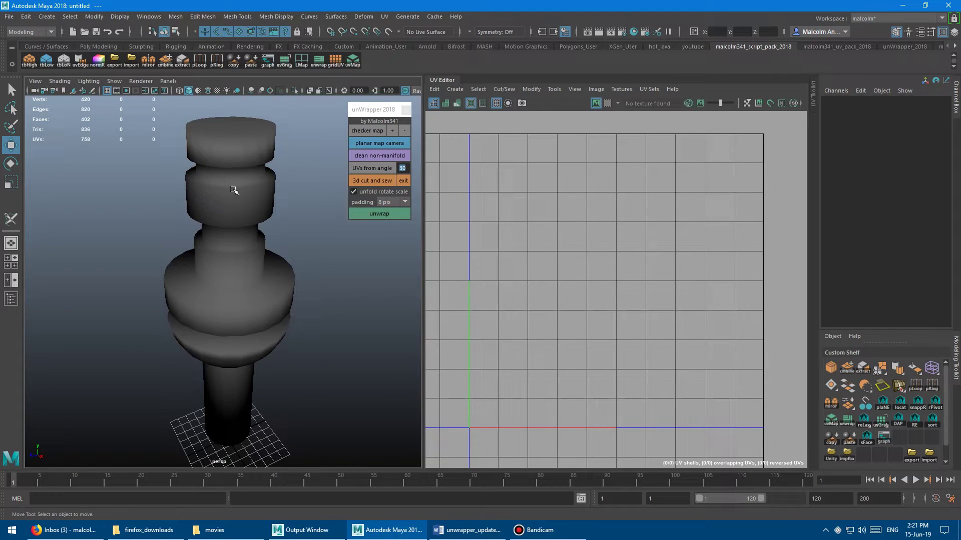
mouse_move(233, 190)
alt+mouse_down()
mouse_move(257, 190)
mouse_move(189, 167)
mouse_move(226, 196)
alt+mouse_up()
Step: Hide the edge display on the softened column mesh and create its UVs from an edge angle of 30
click(225, 199)
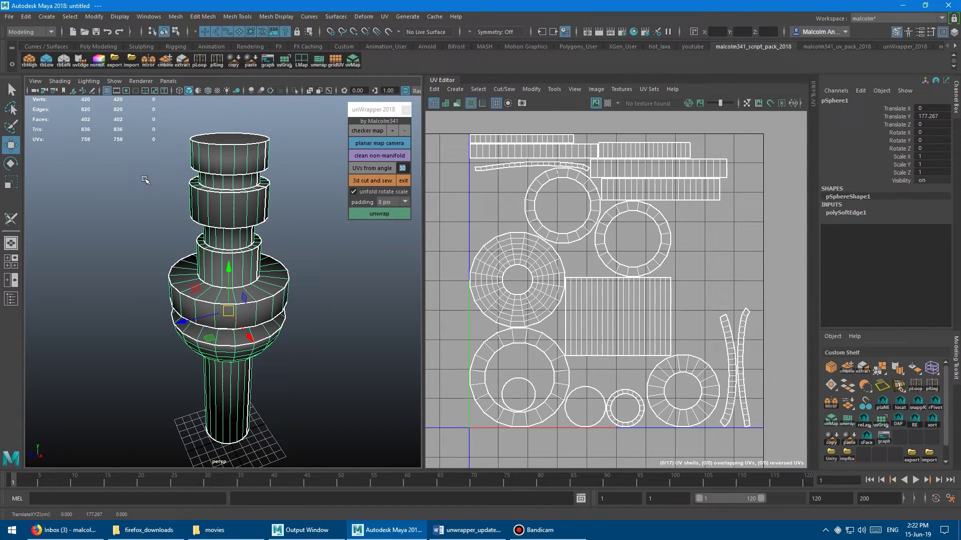
alt+drag(178, 177, 169, 187)
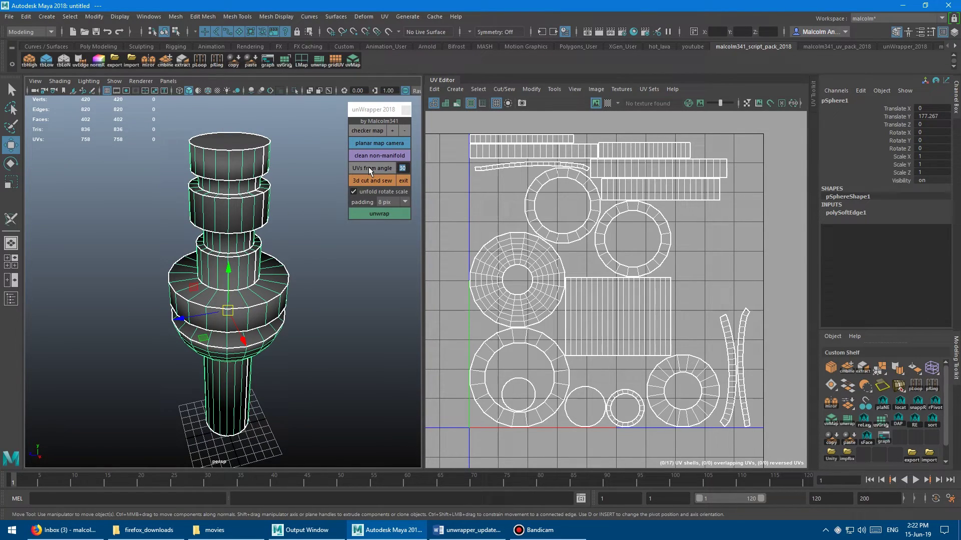
click(302, 200)
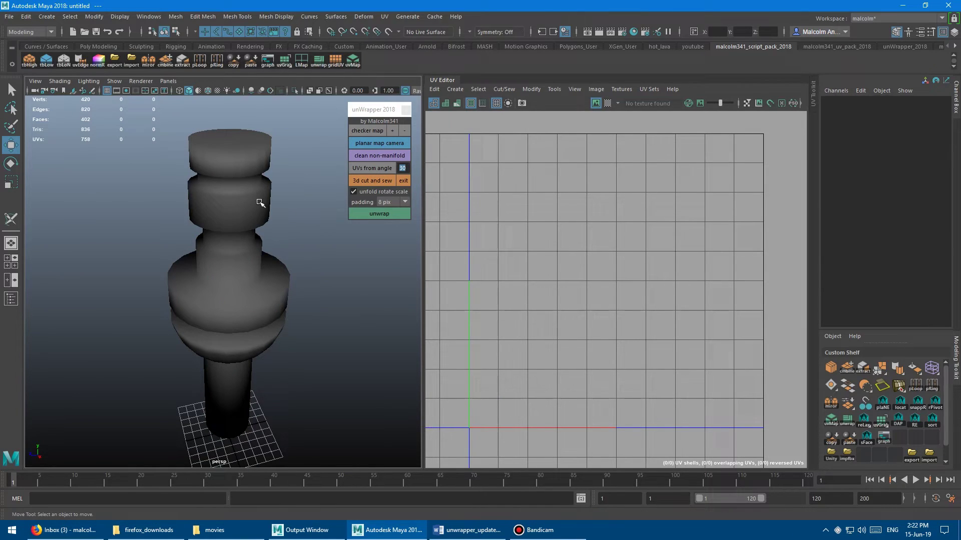
click(260, 203)
key(alt+5)
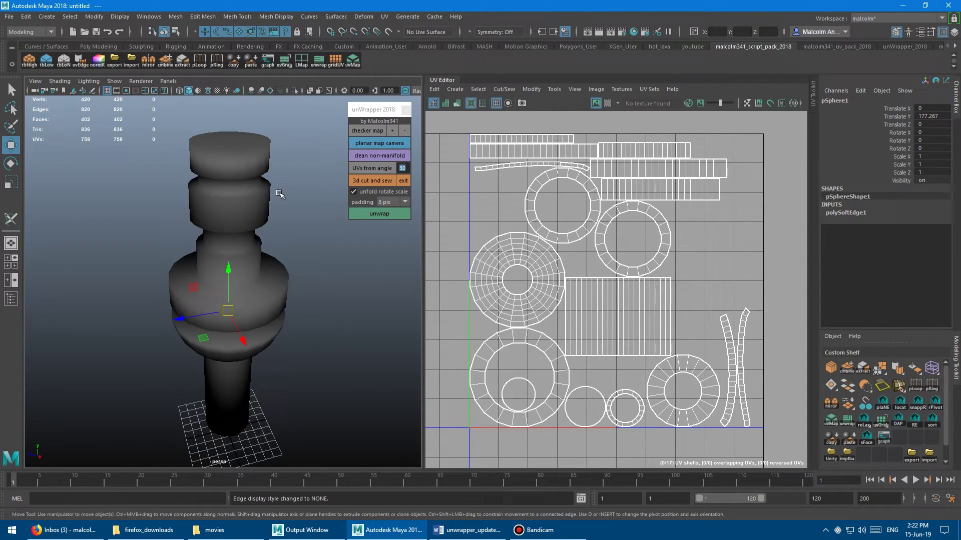
alt+drag(280, 208, 290, 199)
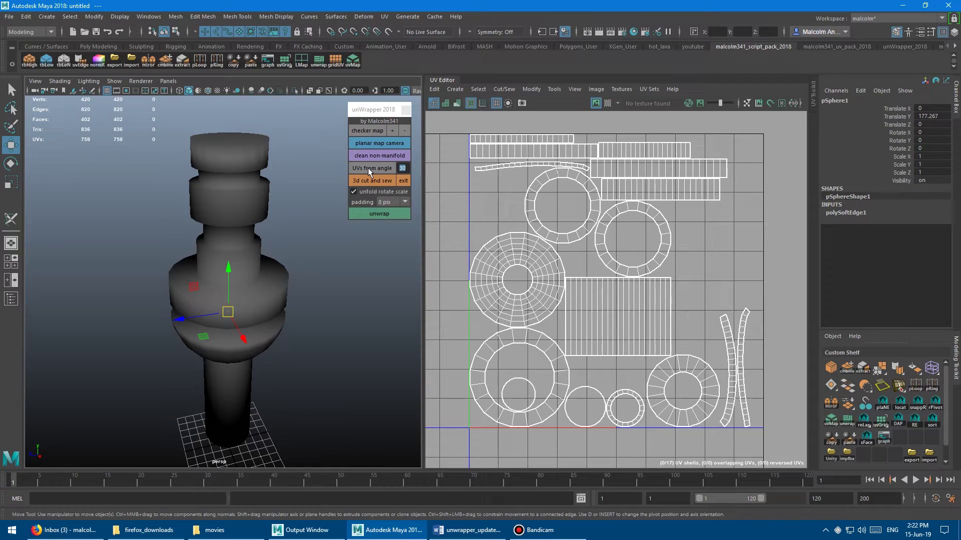
click(369, 171)
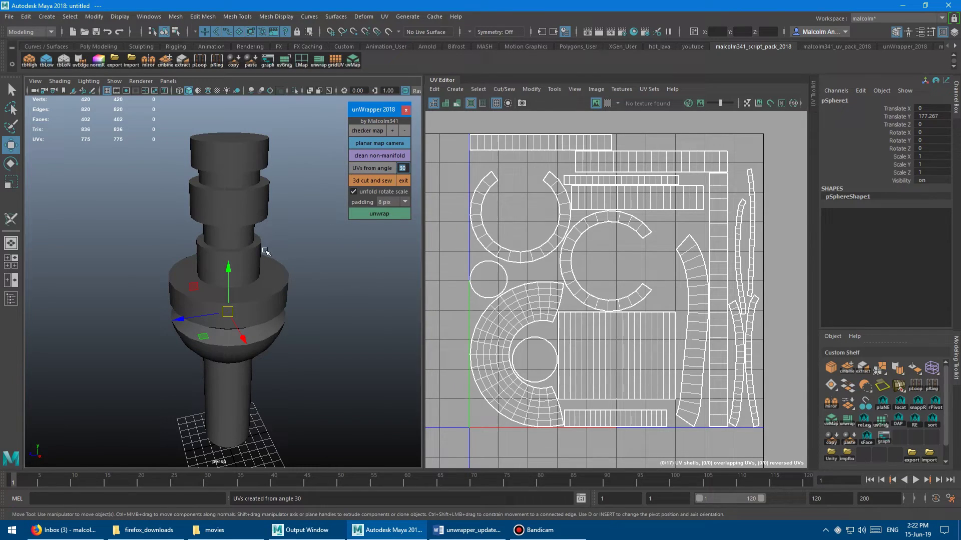
alt+drag(265, 251, 279, 278)
alt+drag(218, 212, 221, 189)
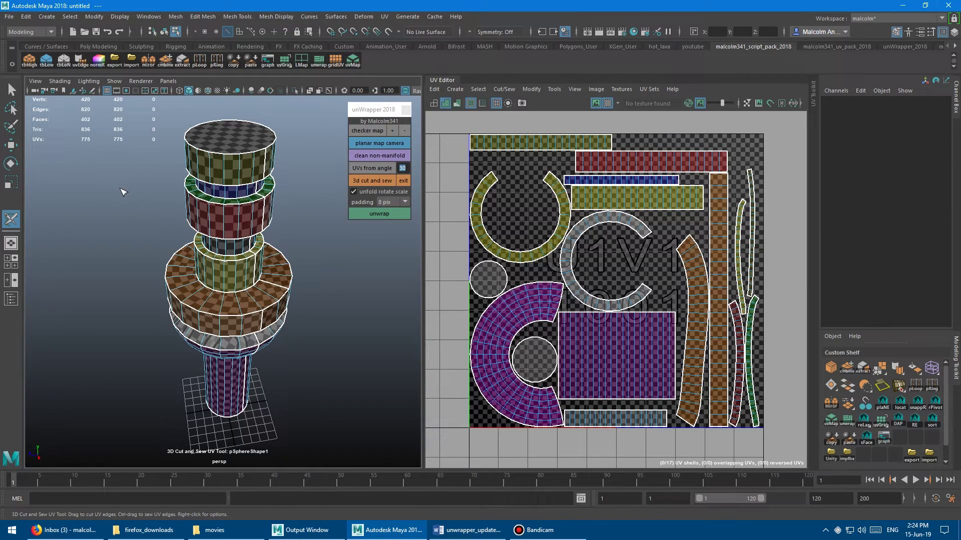
alt+drag(120, 196, 176, 216)
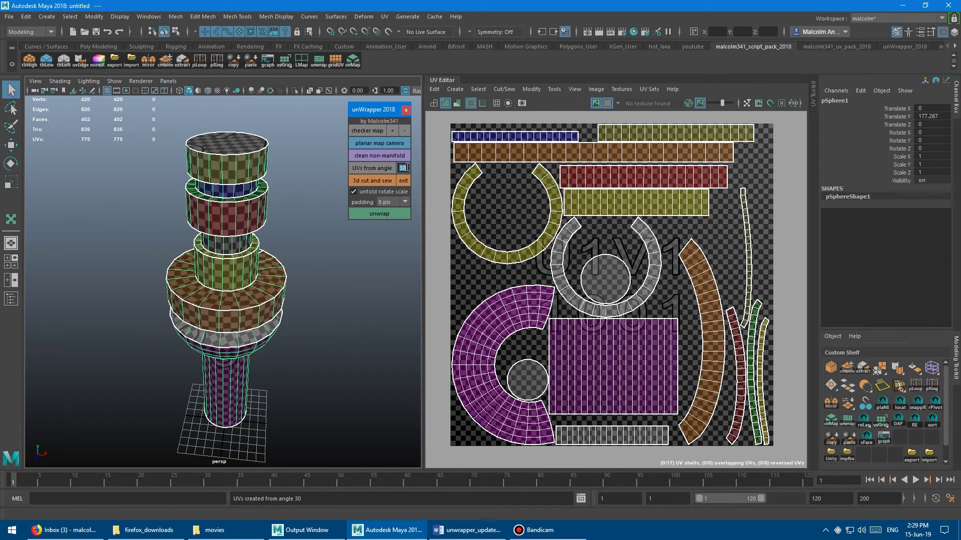
Step: Try generating the column's UVs from edge angles of 0, 30 and 60
click(403, 169)
text(0)
key(Return)
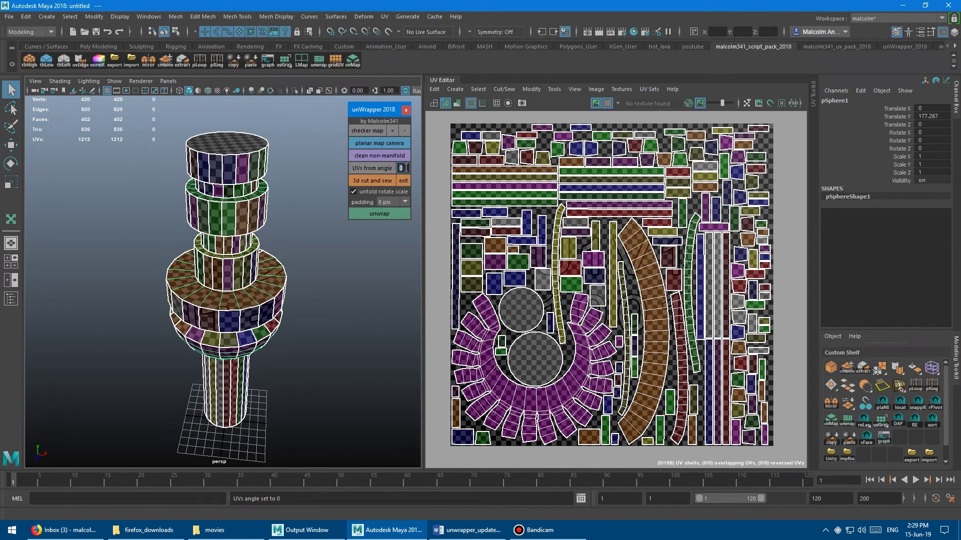
text(30)
key(Return)
text(60)
click(375, 167)
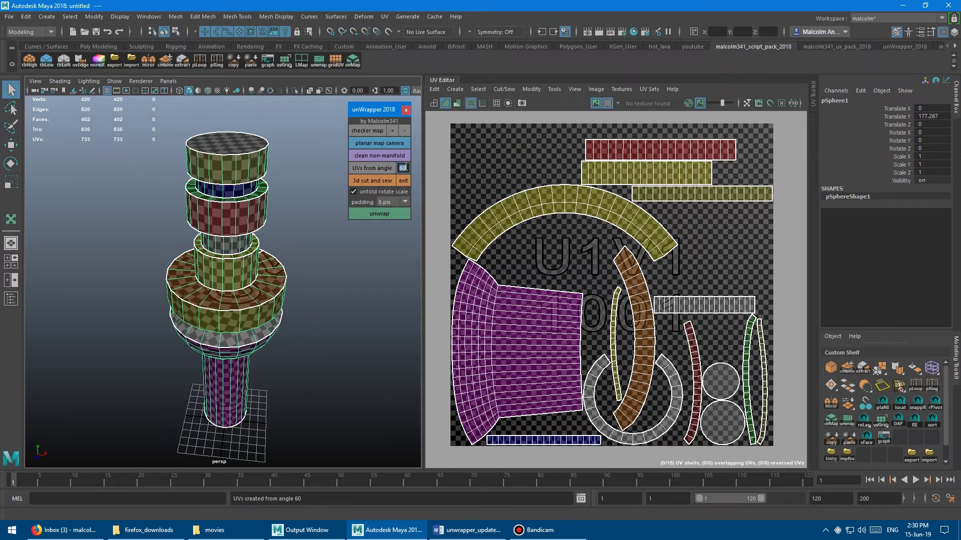
Step: Try generating the column's UVs from edge angles of 80, 100 and 180
text(80)
click(375, 168)
text(100)
click(385, 167)
text(180)
click(373, 166)
Step: Recreate the column's UVs from an edge angle of 30 and activate 3D Cut and Sew on it
text(30)
key(Return)
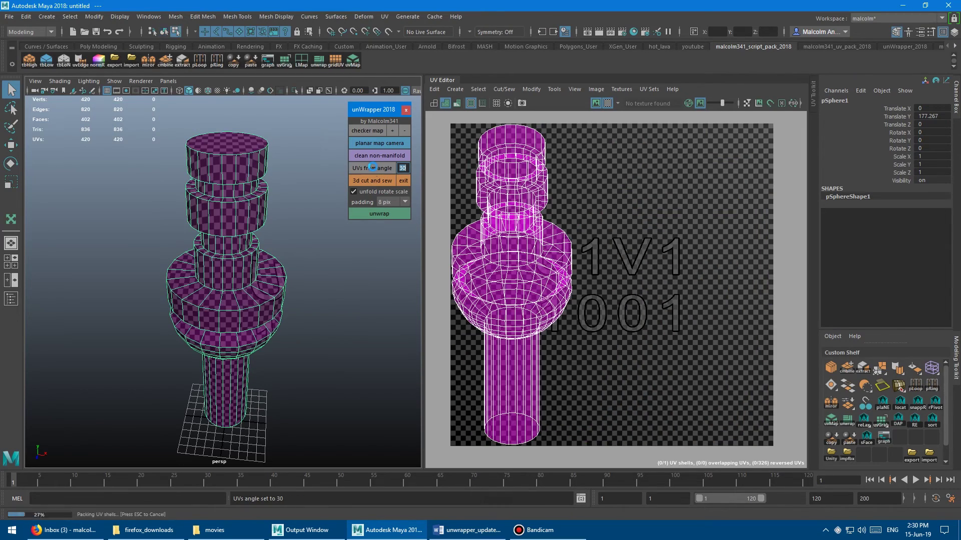
click(362, 181)
Step: Sew the seams across the sloped grey ring above the bowl and the wide disc's underside ring, and unwrap the UVs
ctrl+click(228, 258)
alt+drag(241, 281, 247, 227)
ctrl+click(226, 235)
click(379, 214)
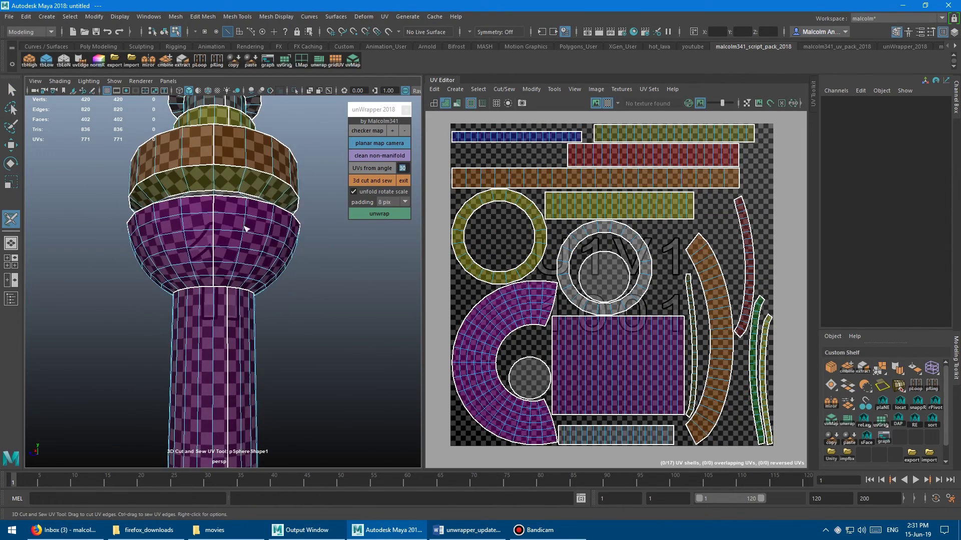
Step: Sew the whole vertical seam loop up the bowl, cut the wide disc's side edge open again, and unwrap the UVs
ctrl+double_click(235, 235)
click(235, 155)
click(379, 213)
Step: Sew the seam across the top face of the wide disc and unwrap the UVs
ctrl+click(178, 237)
mouse_move(235, 190)
alt+mouse_down()
mouse_move(206, 235)
mouse_move(236, 196)
alt+mouse_up()
click(379, 214)
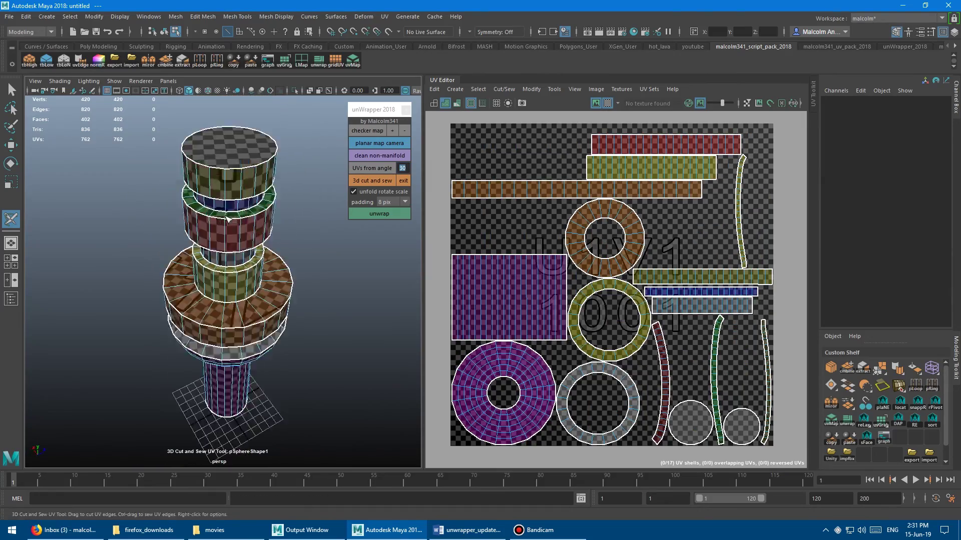
Step: Sew the seams across the narrow ring faces of the upper cylinders and unwrap the UVs
alt+right_drag(220, 200, 280, 200)
alt+drag(236, 215, 245, 240)
ctrl+click(245, 220)
click(380, 214)
ctrl+click(230, 328)
click(379, 213)
click(378, 215)
Step: Exit 3D Cut and Sew and unwrap the column's UVs with unfold rotate scale turned off
alt+right_drag(280, 225, 231, 225)
click(403, 182)
click(354, 192)
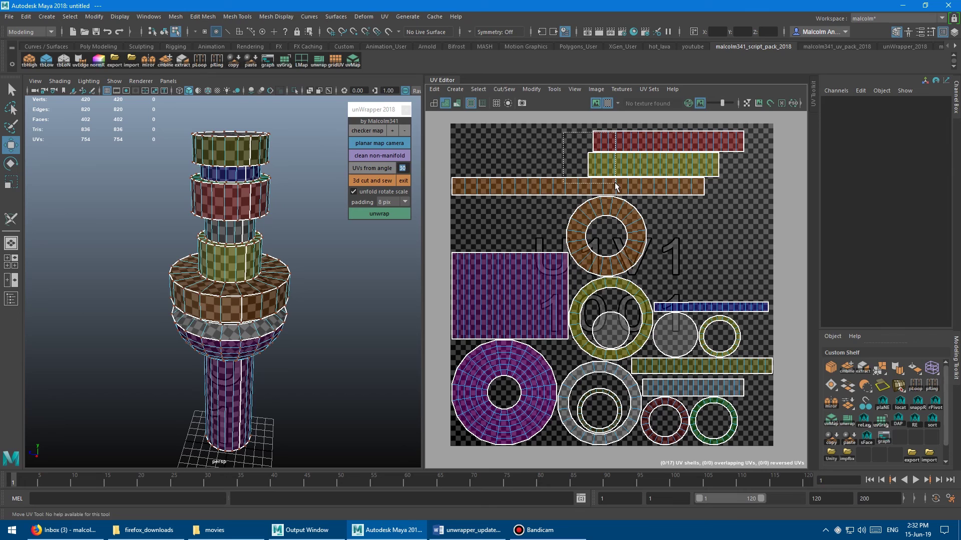
click(374, 213)
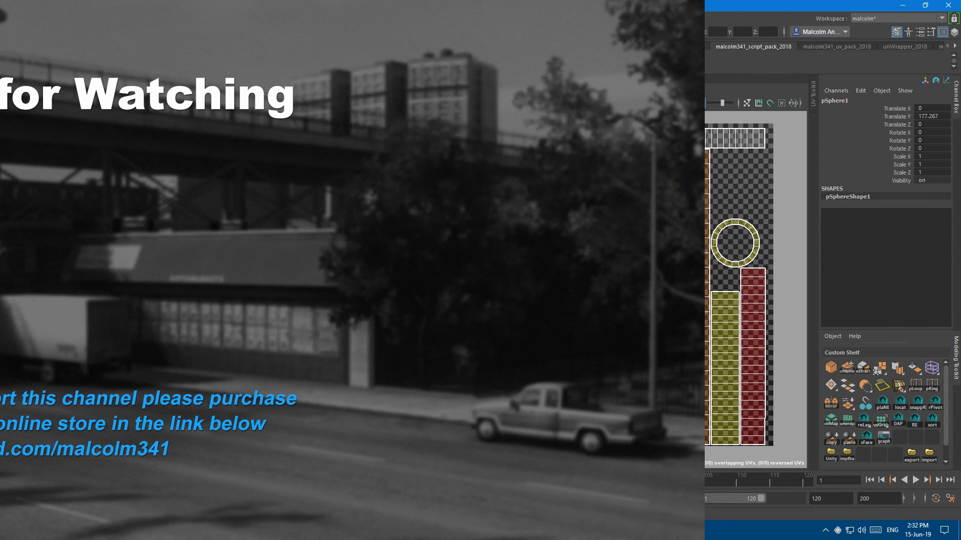